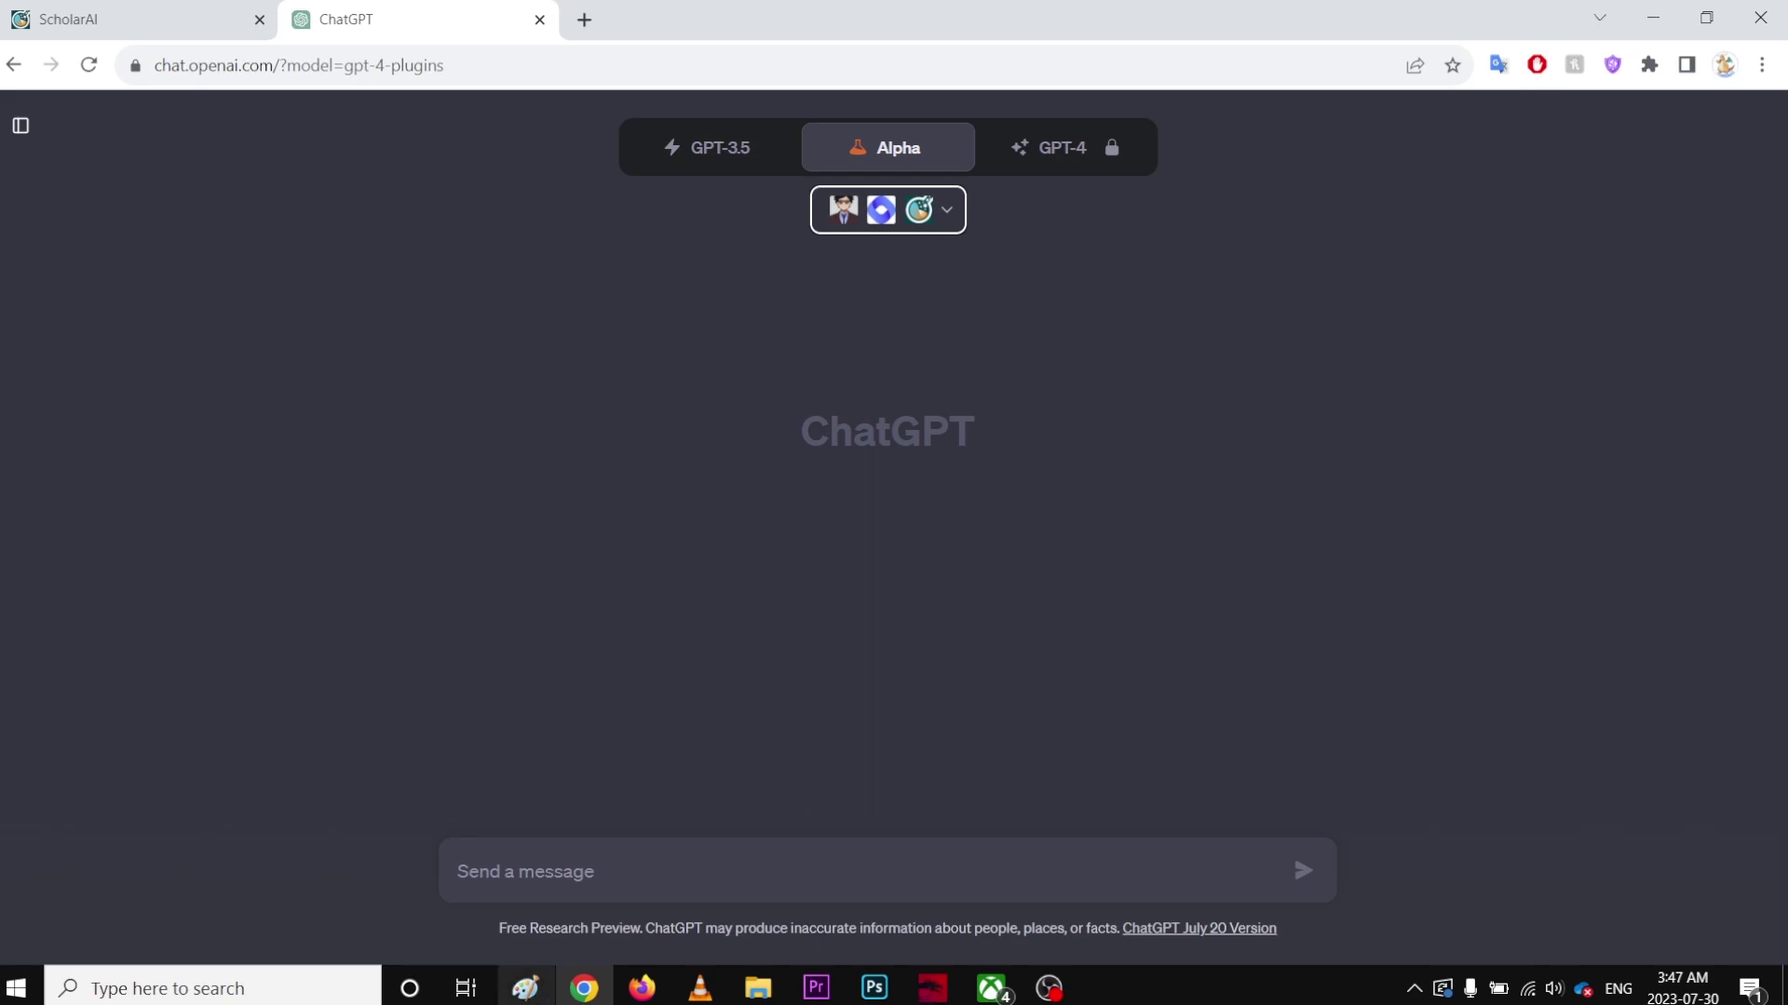
Step: Bring up the Paint window with the saved authorization-error screenshot
left_click(525, 988)
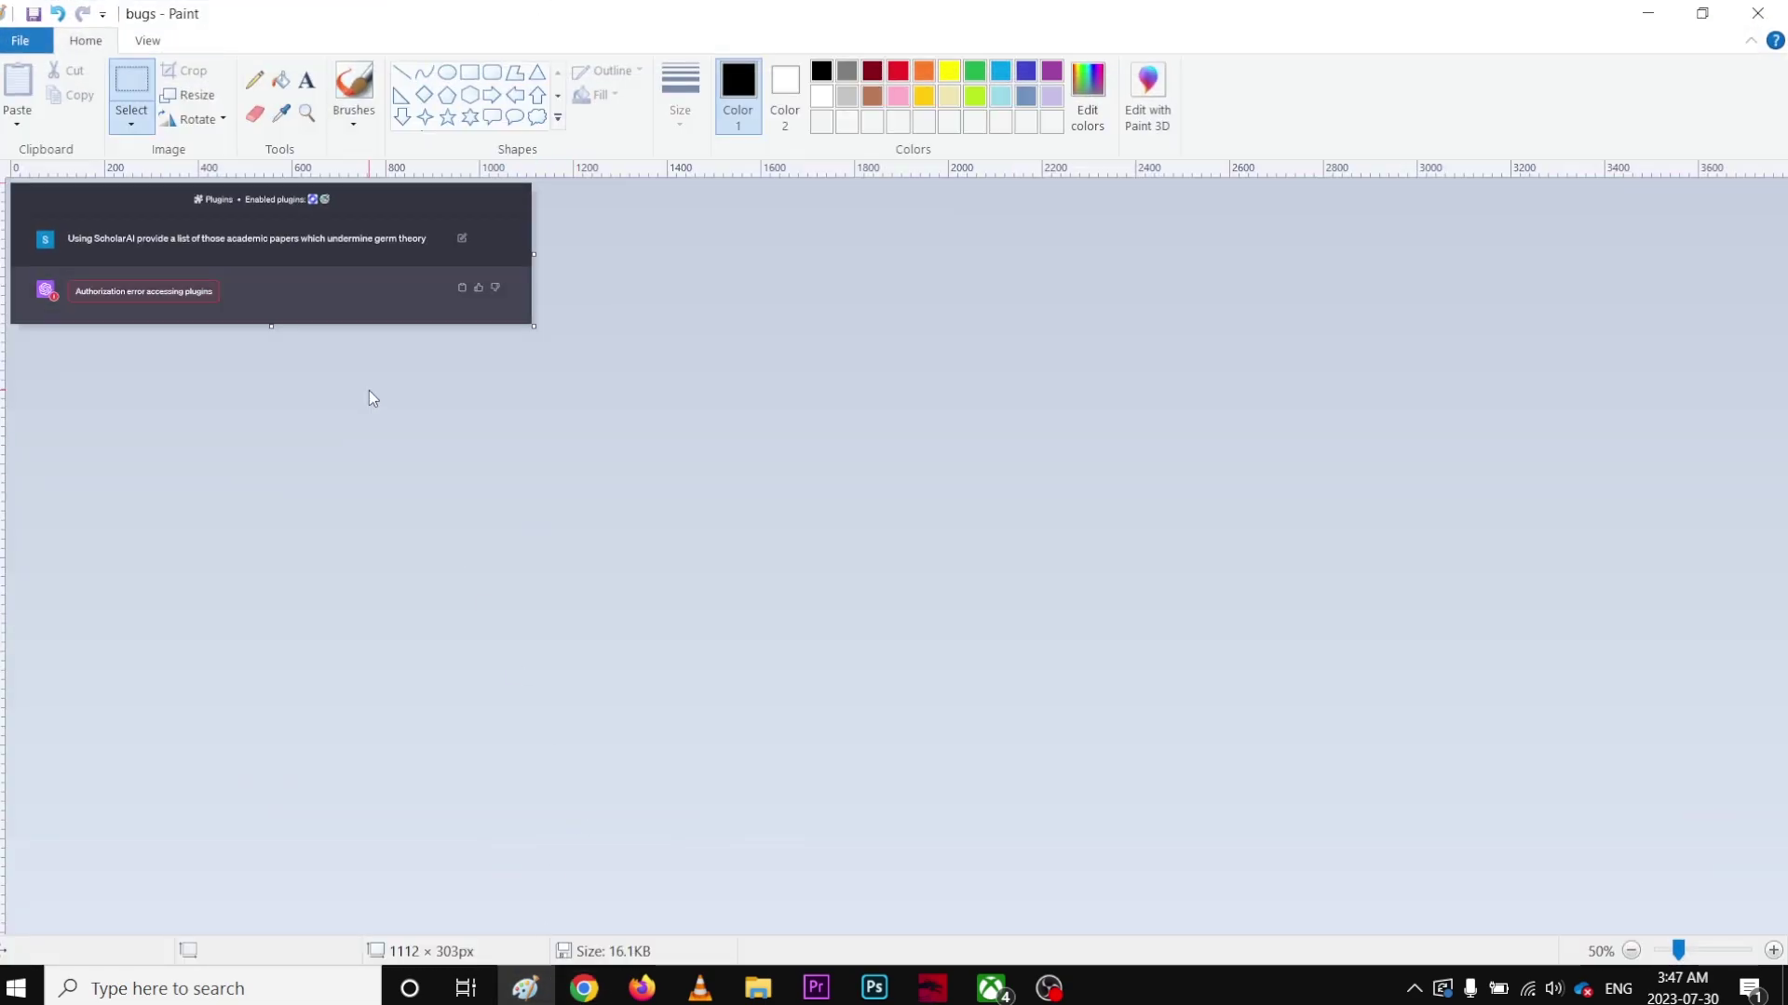
Step: Zoom in on the 'bugs' screenshot in Paint, then minimize Paint to return to the chat
scroll(370, 389, "up", 1, "ctrl")
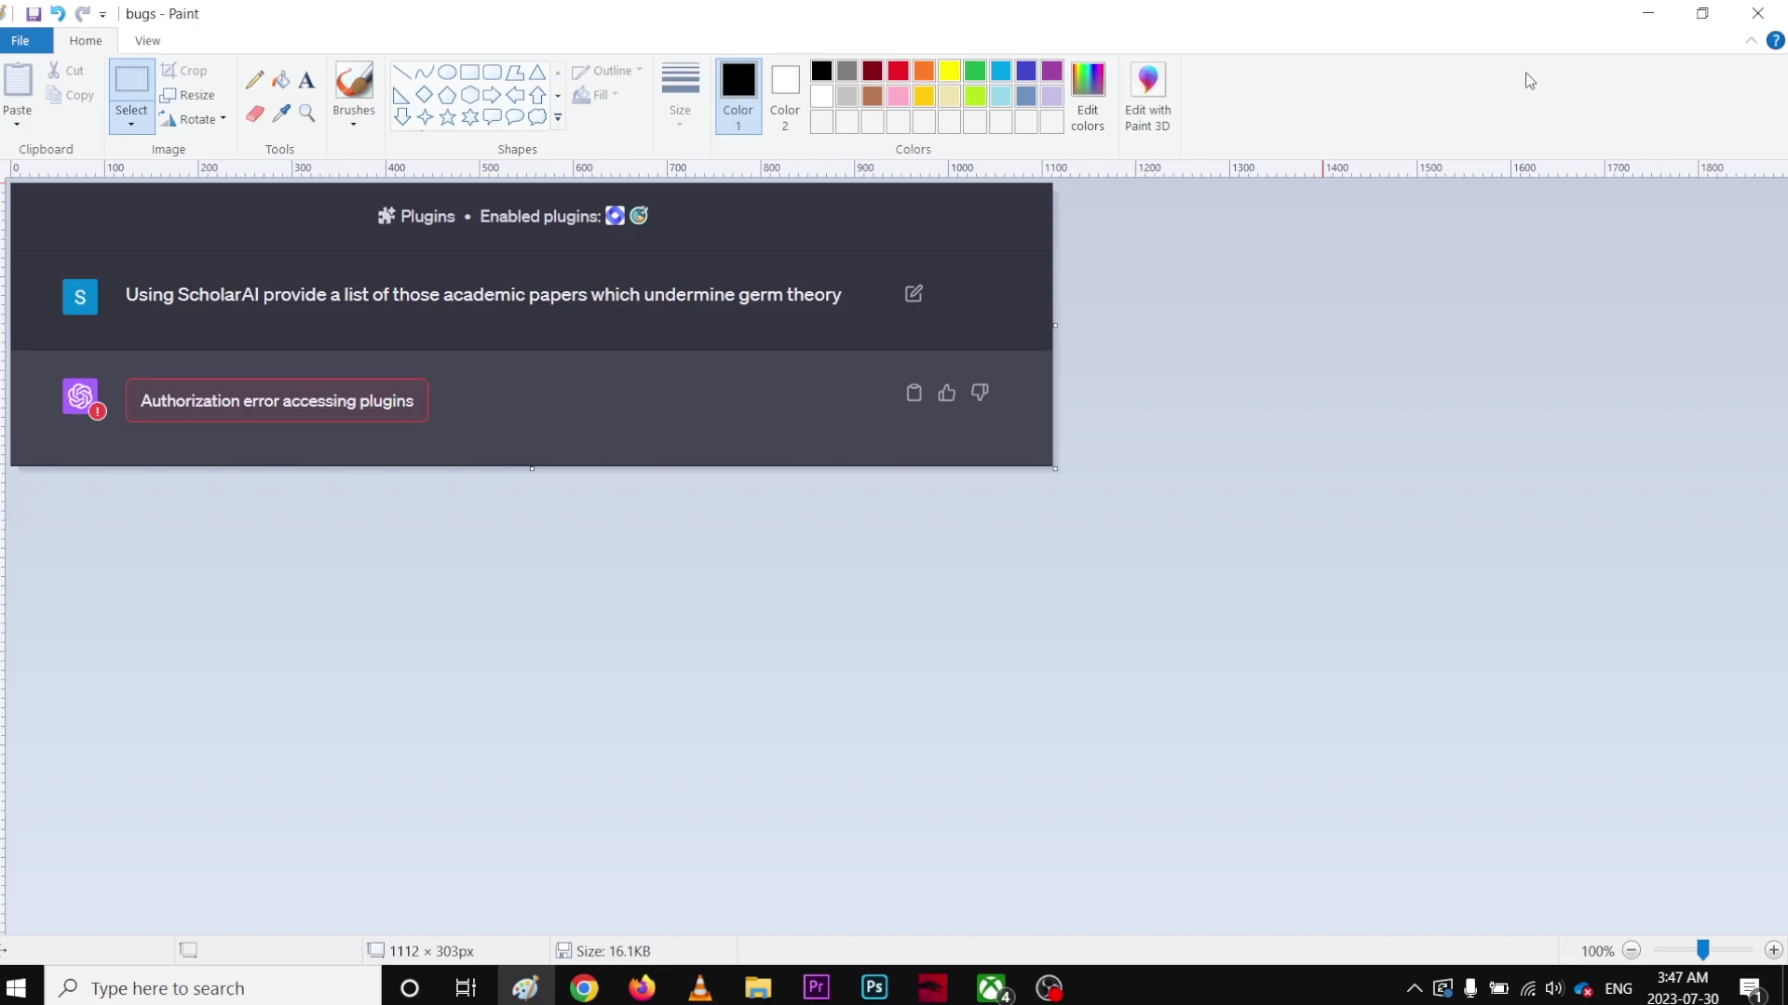
left_click(1647, 13)
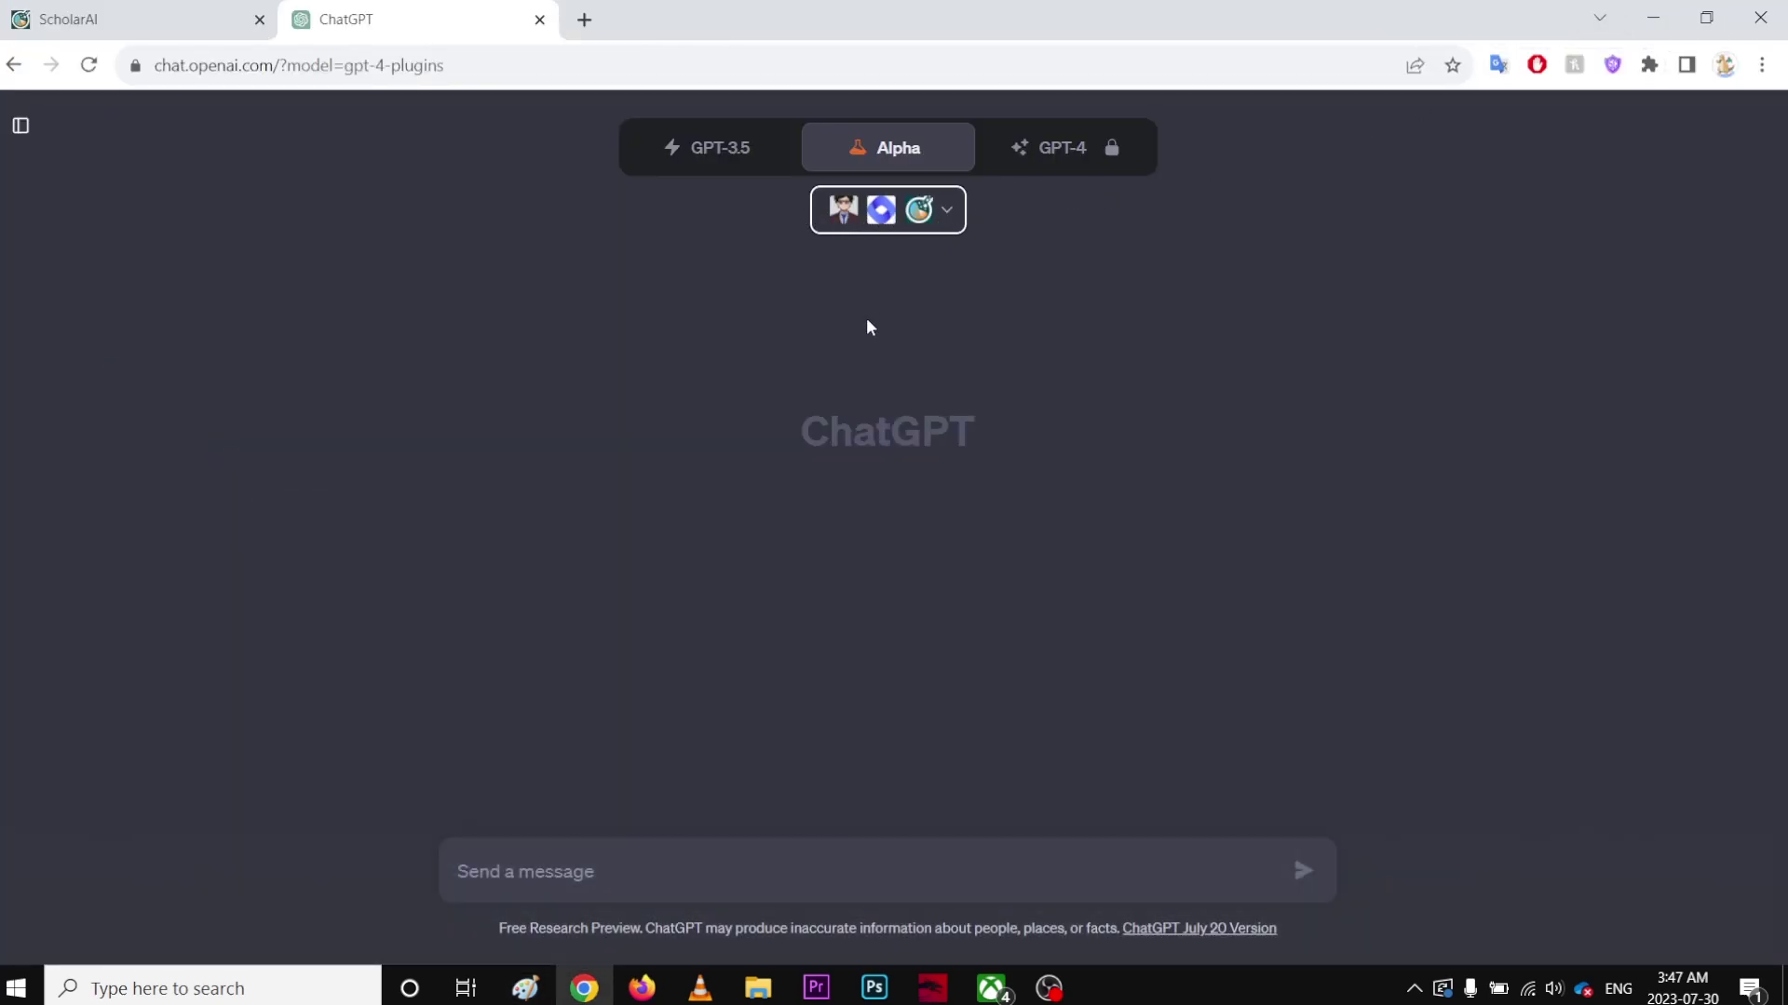
Step: Paste and send the Germ Theory papers request, then glance at the ScholarAI tab
left_click(603, 858)
type("Using scholar Ai provide a list of those academic papers which undermine Germ Theory")
key("Return")
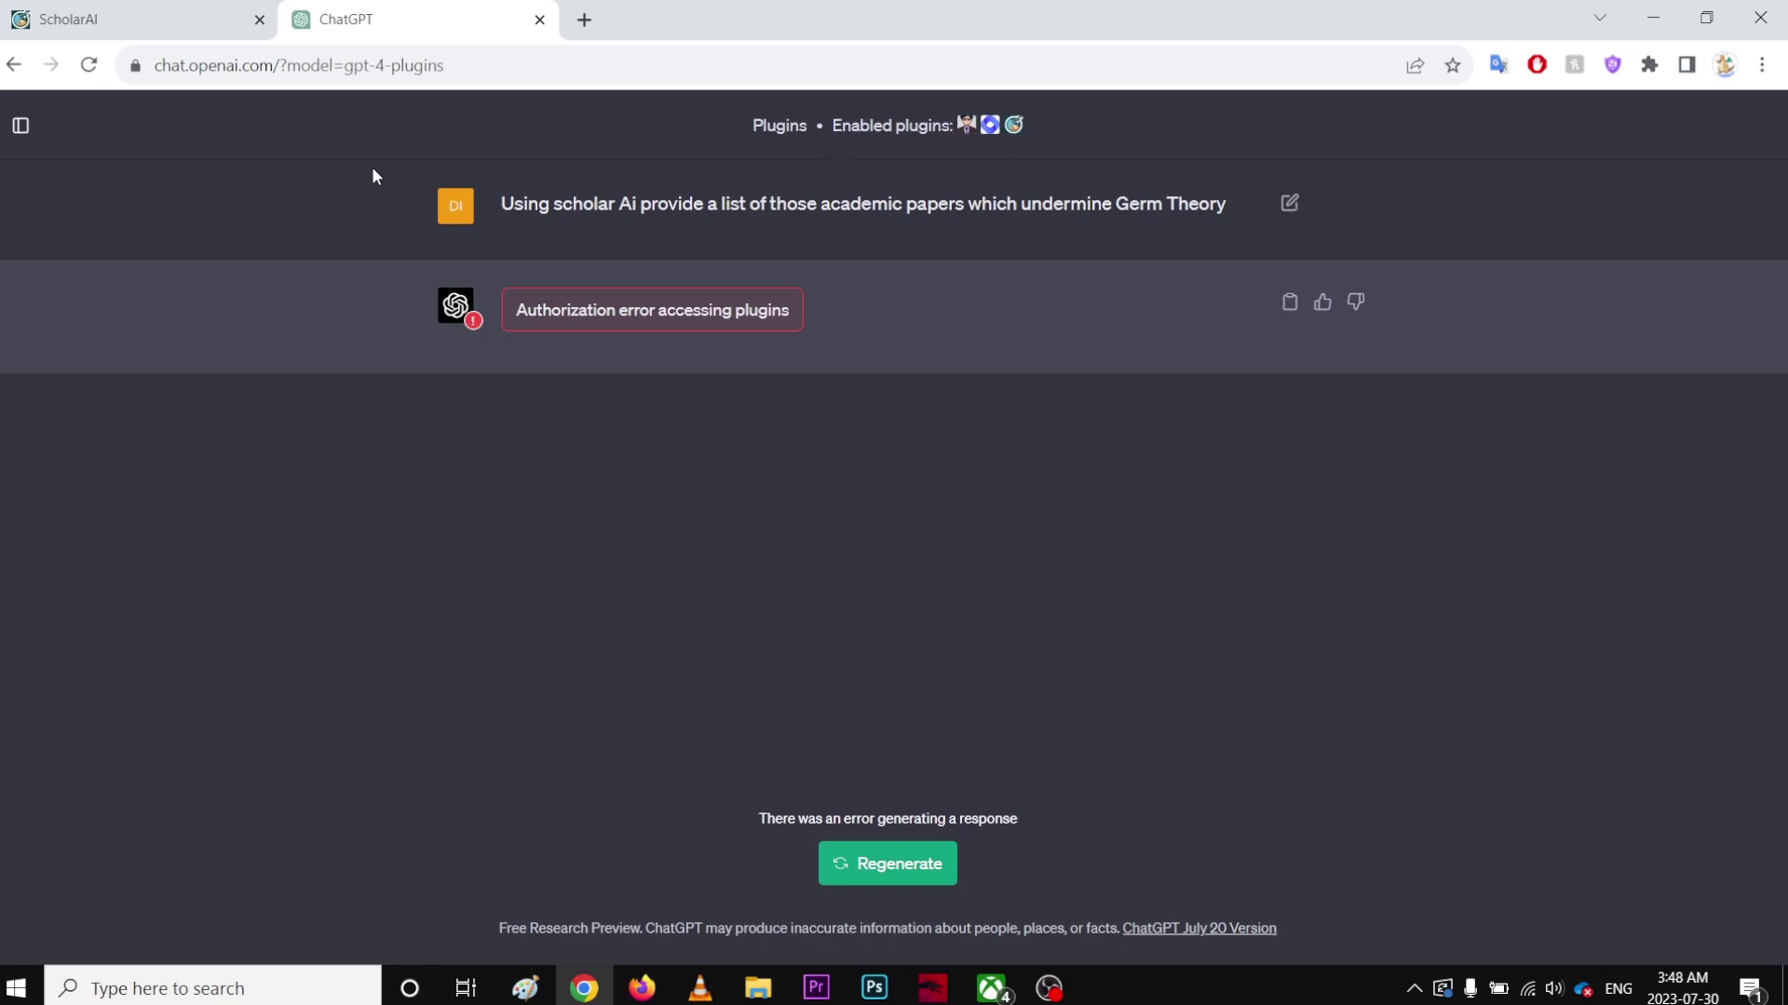
left_click(147, 17)
left_click(513, 17)
Step: Uninstall ScholarAI from the plugin store's Installed list and reload the chat
left_click(91, 65)
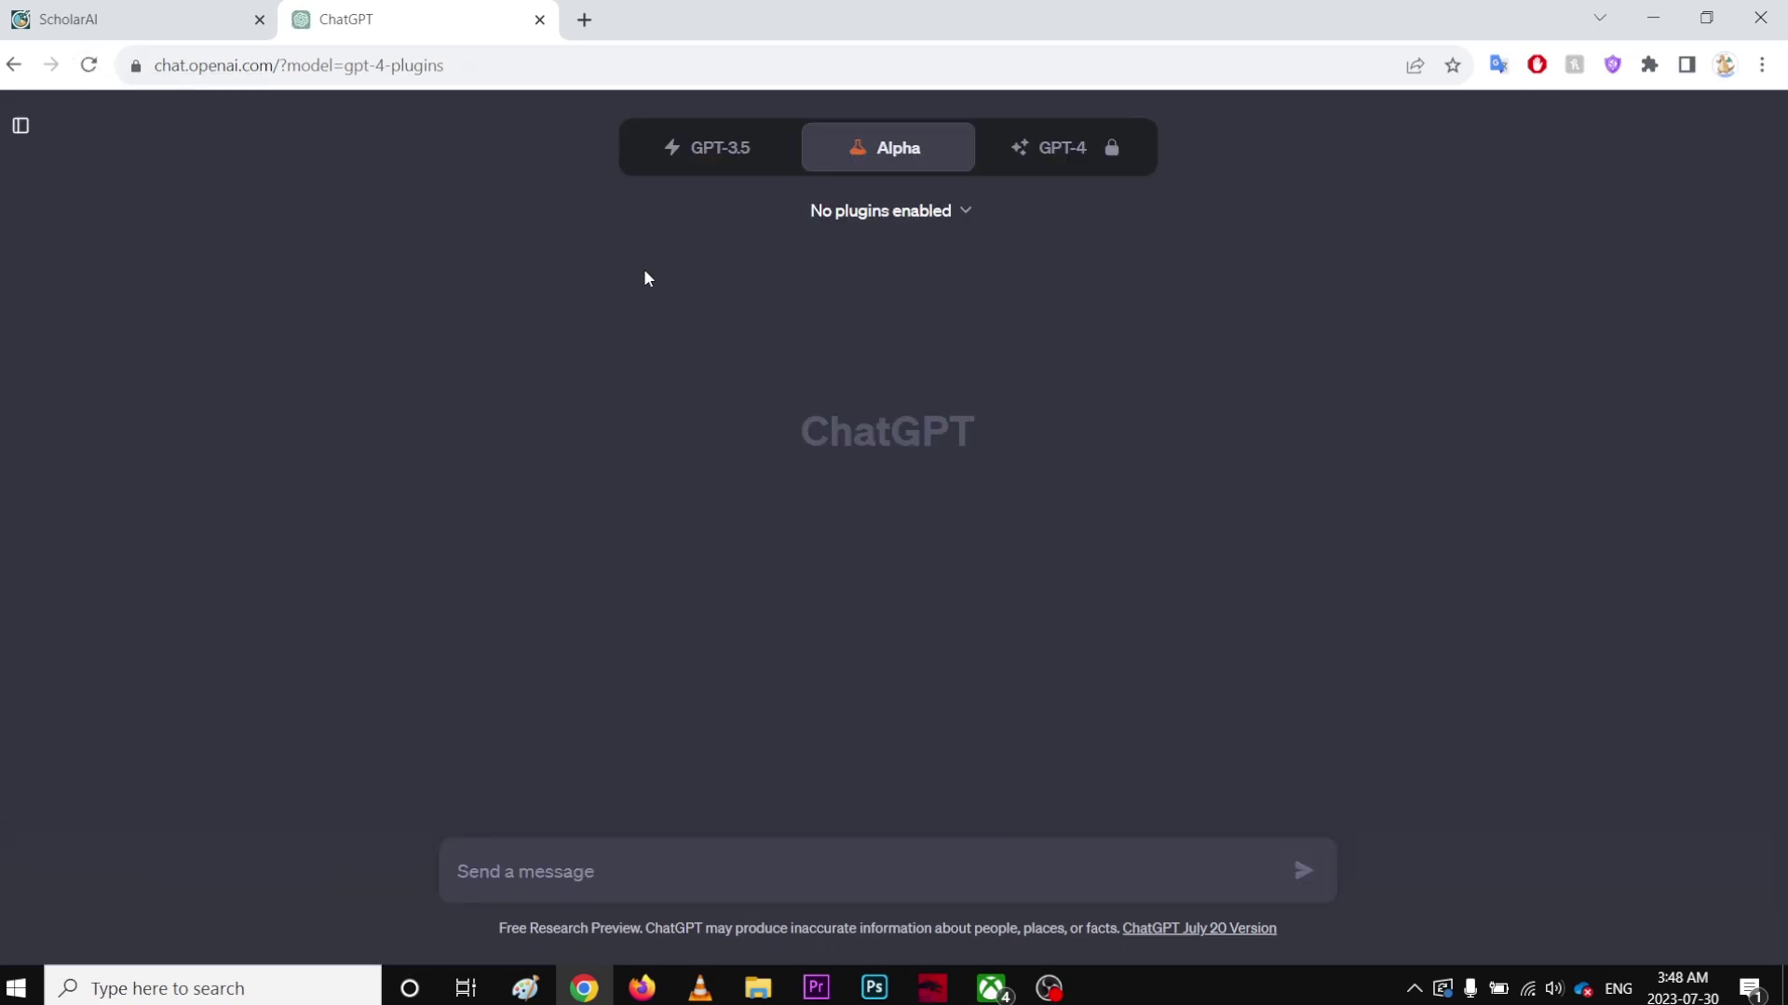
left_click(945, 209)
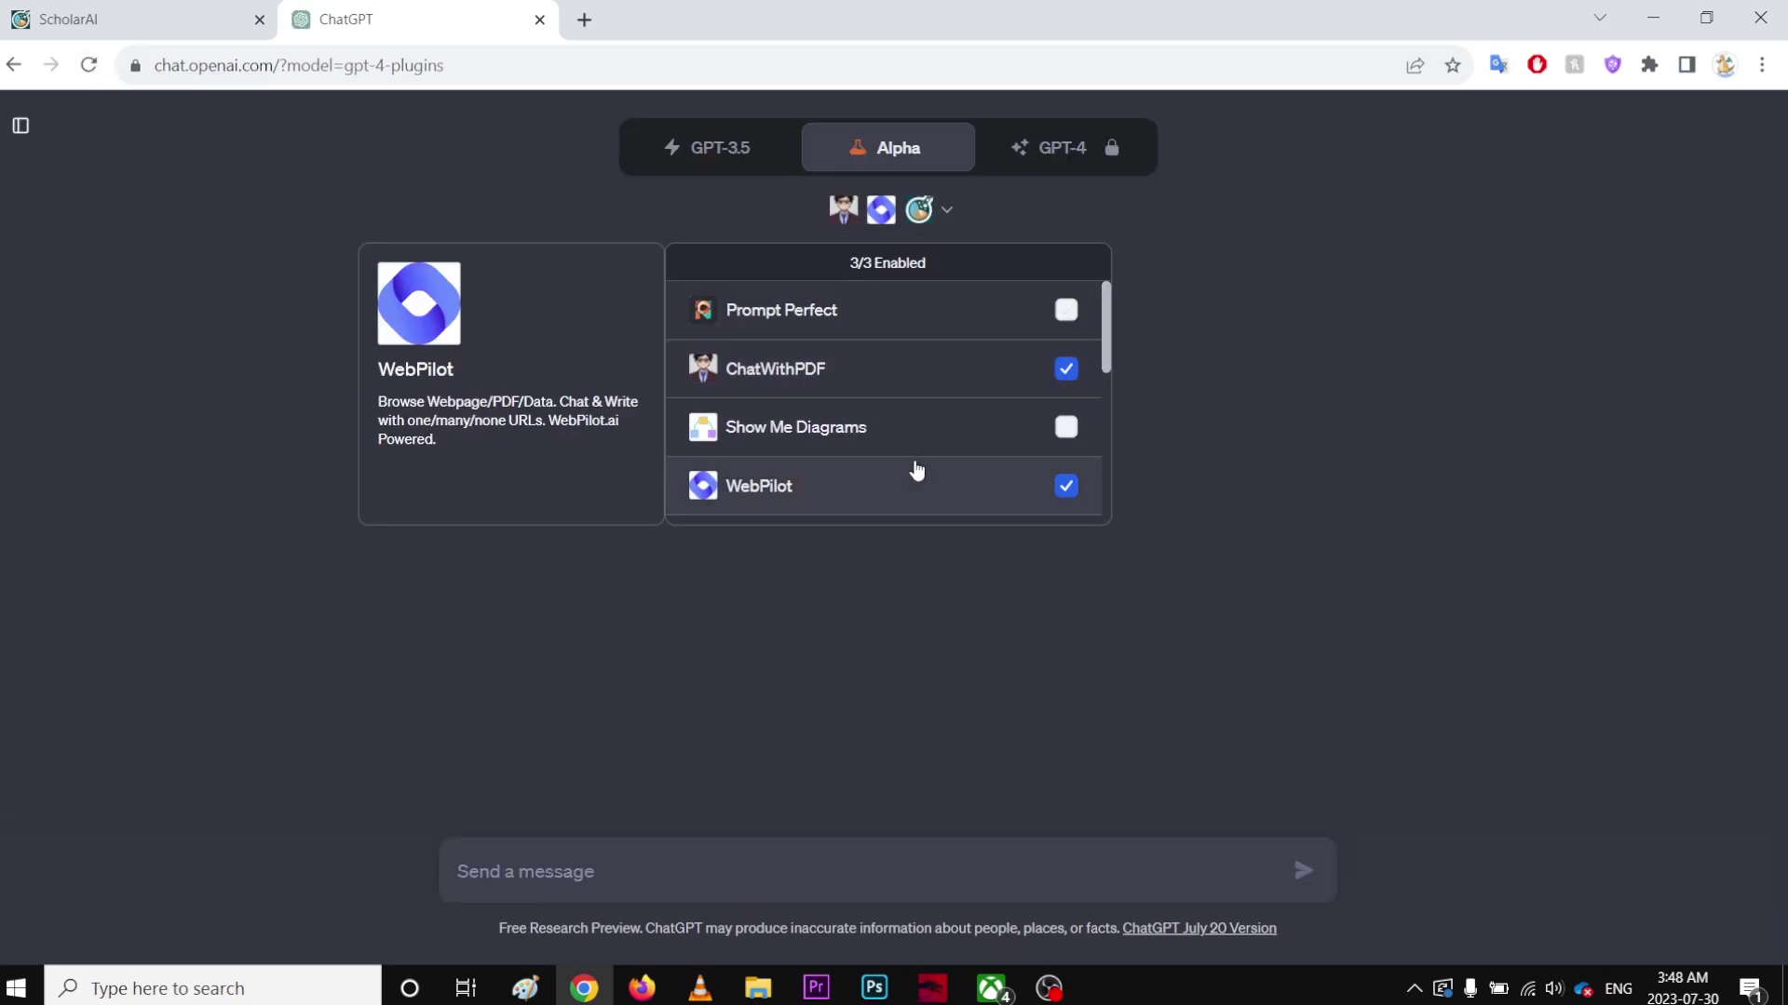
scroll(915, 469, "down", 3)
left_click(782, 495)
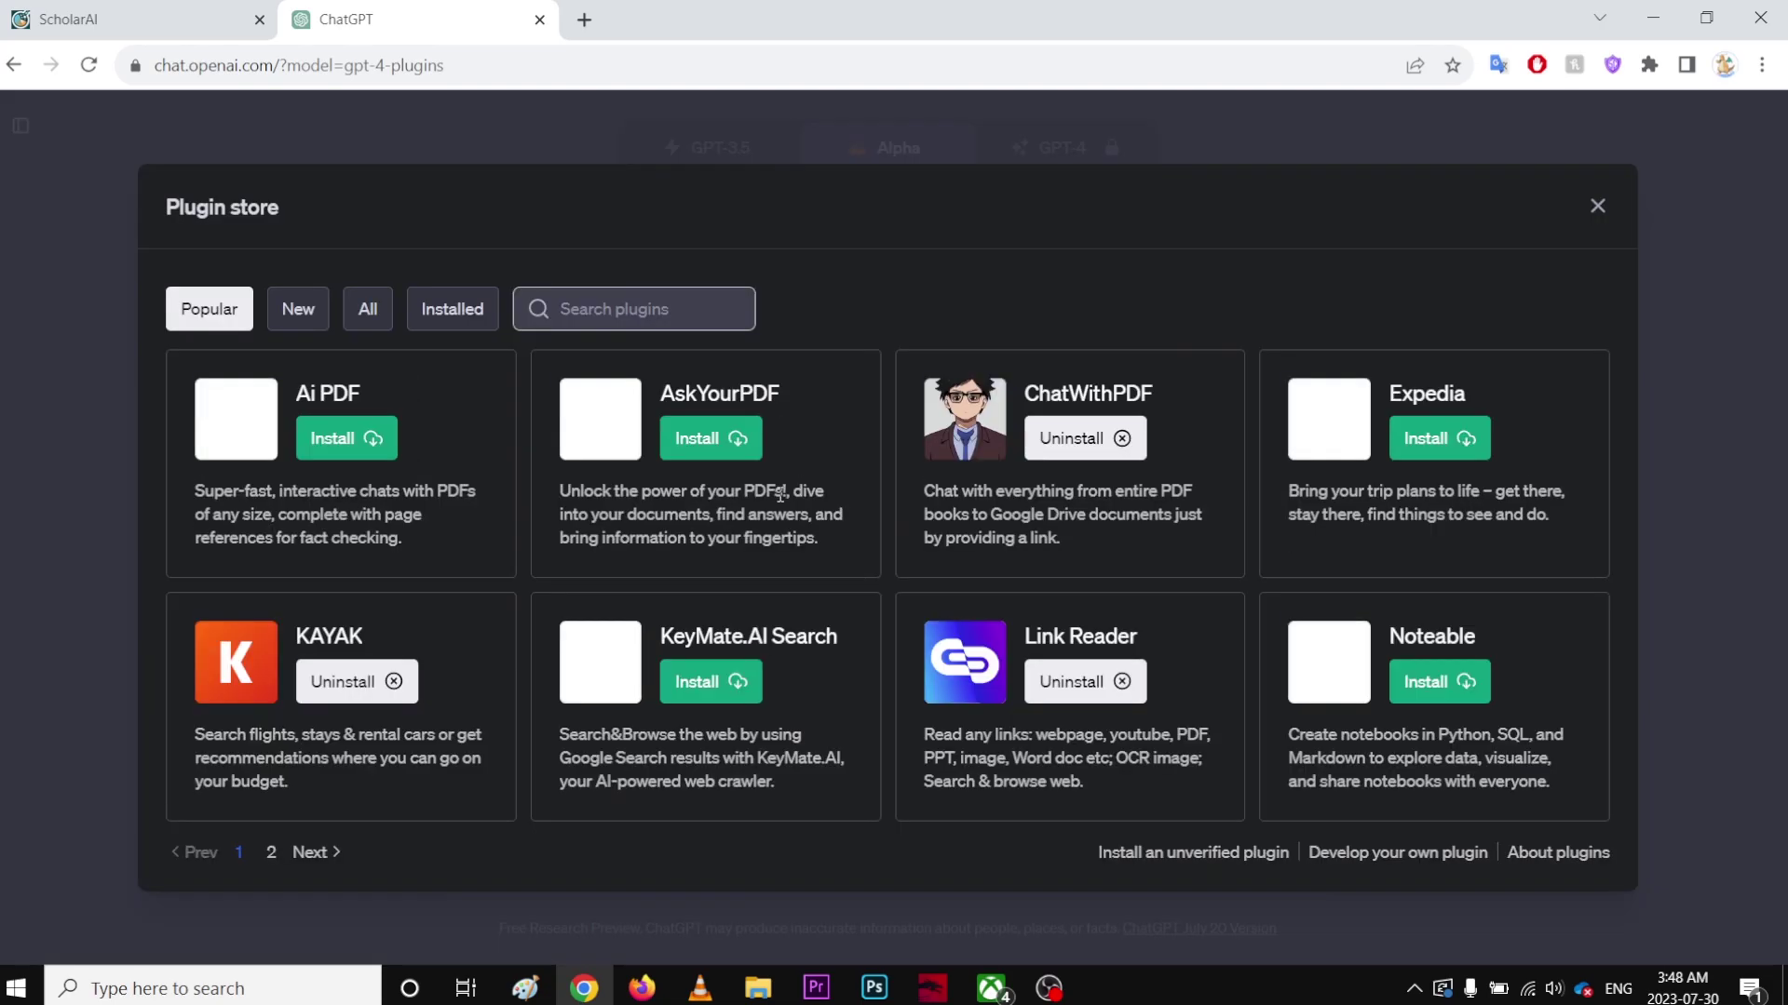
left_click(470, 300)
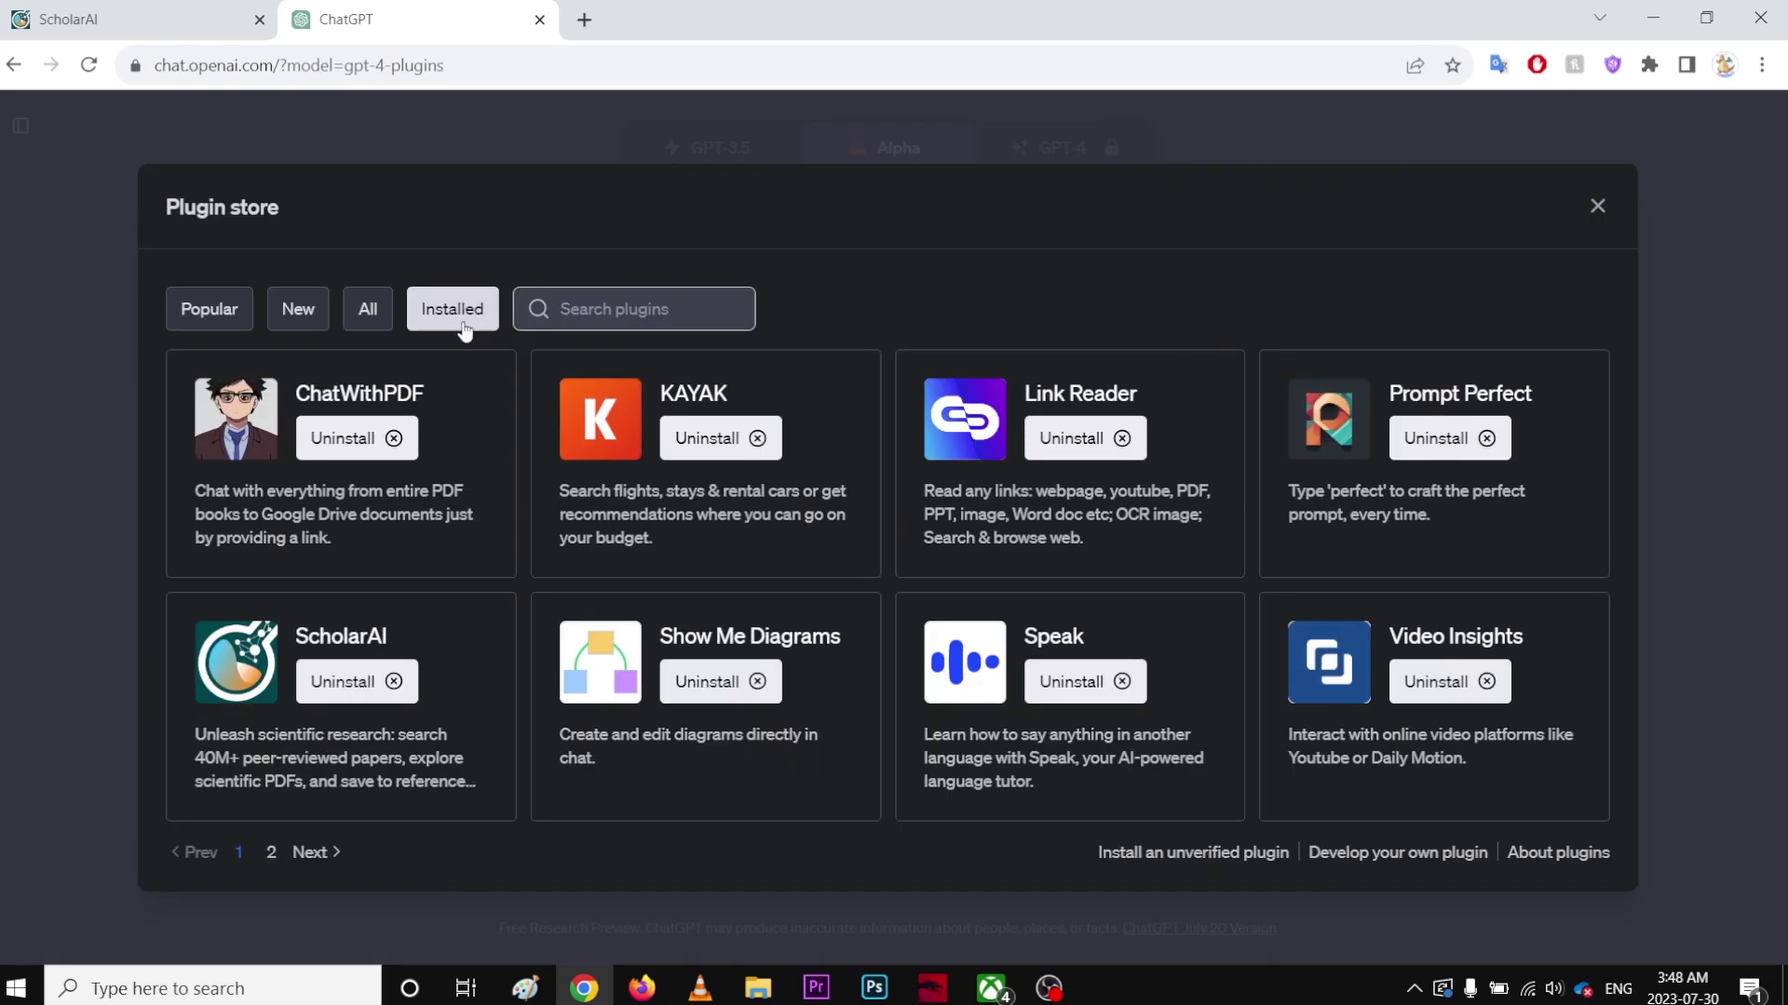
left_click(352, 689)
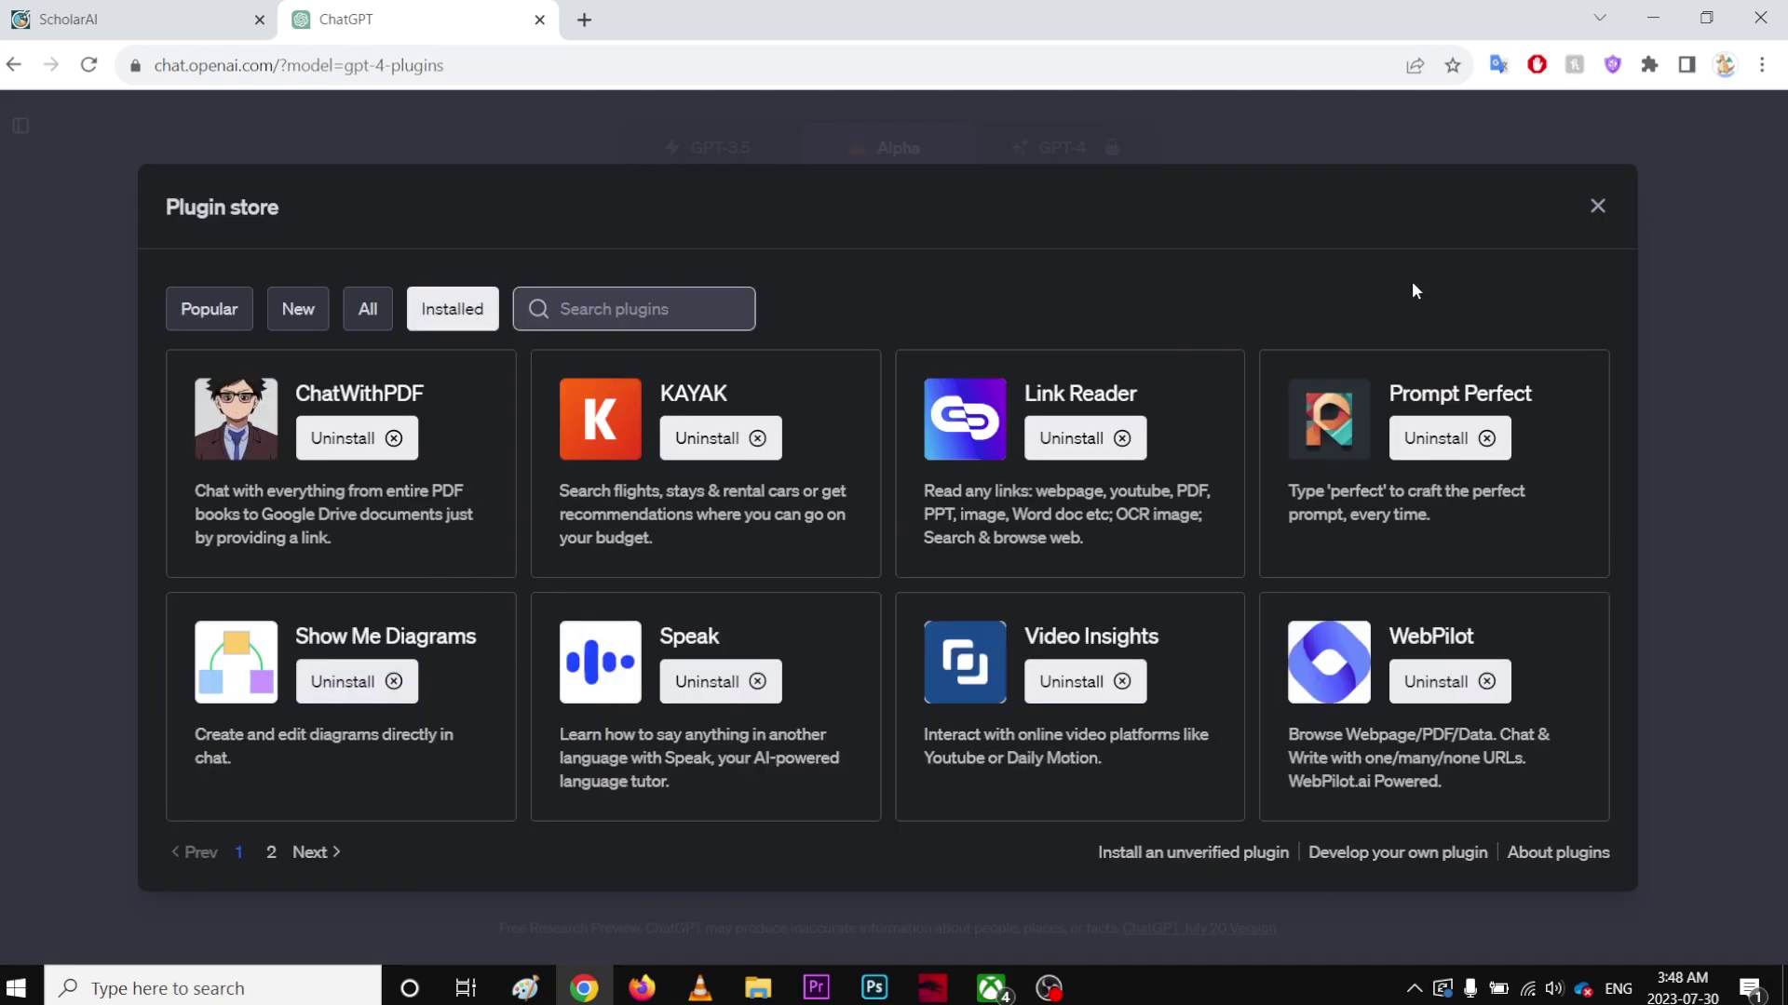
left_click(1597, 206)
left_click(89, 65)
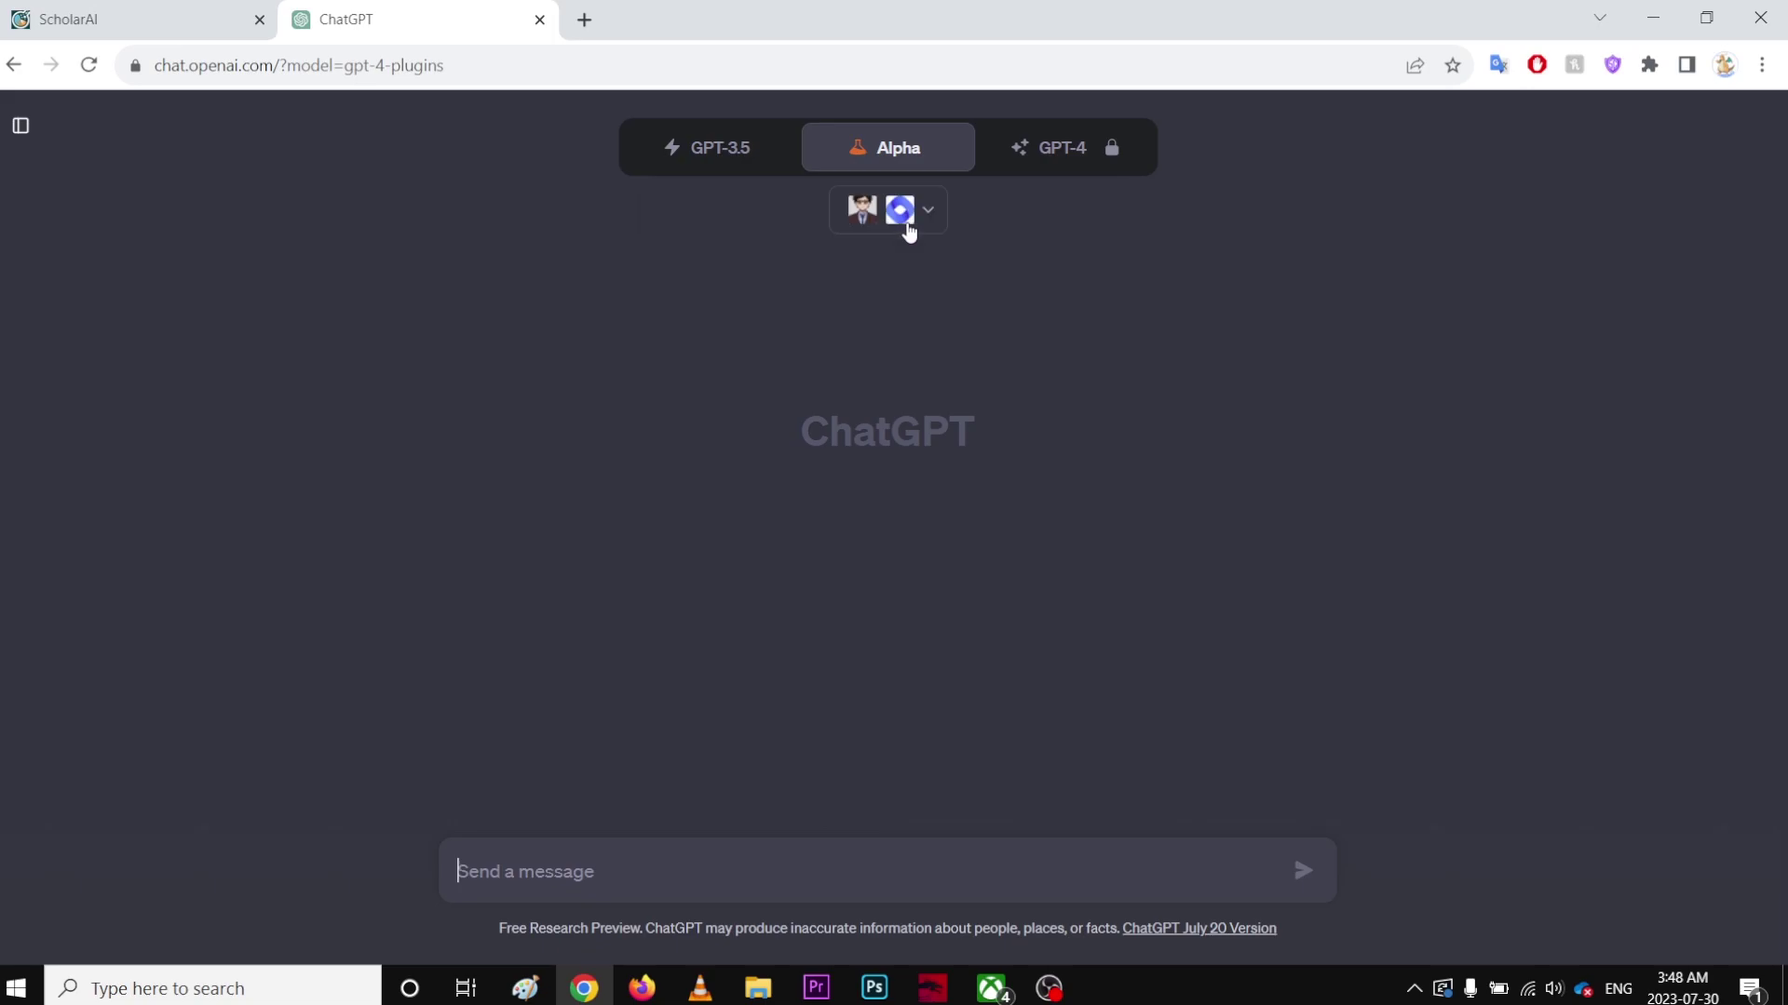
Step: Search the plugin store for 'scho', install ScholarAI and authorize it for the account
left_click(936, 211)
scroll(827, 465, "down", 5)
left_click(819, 495)
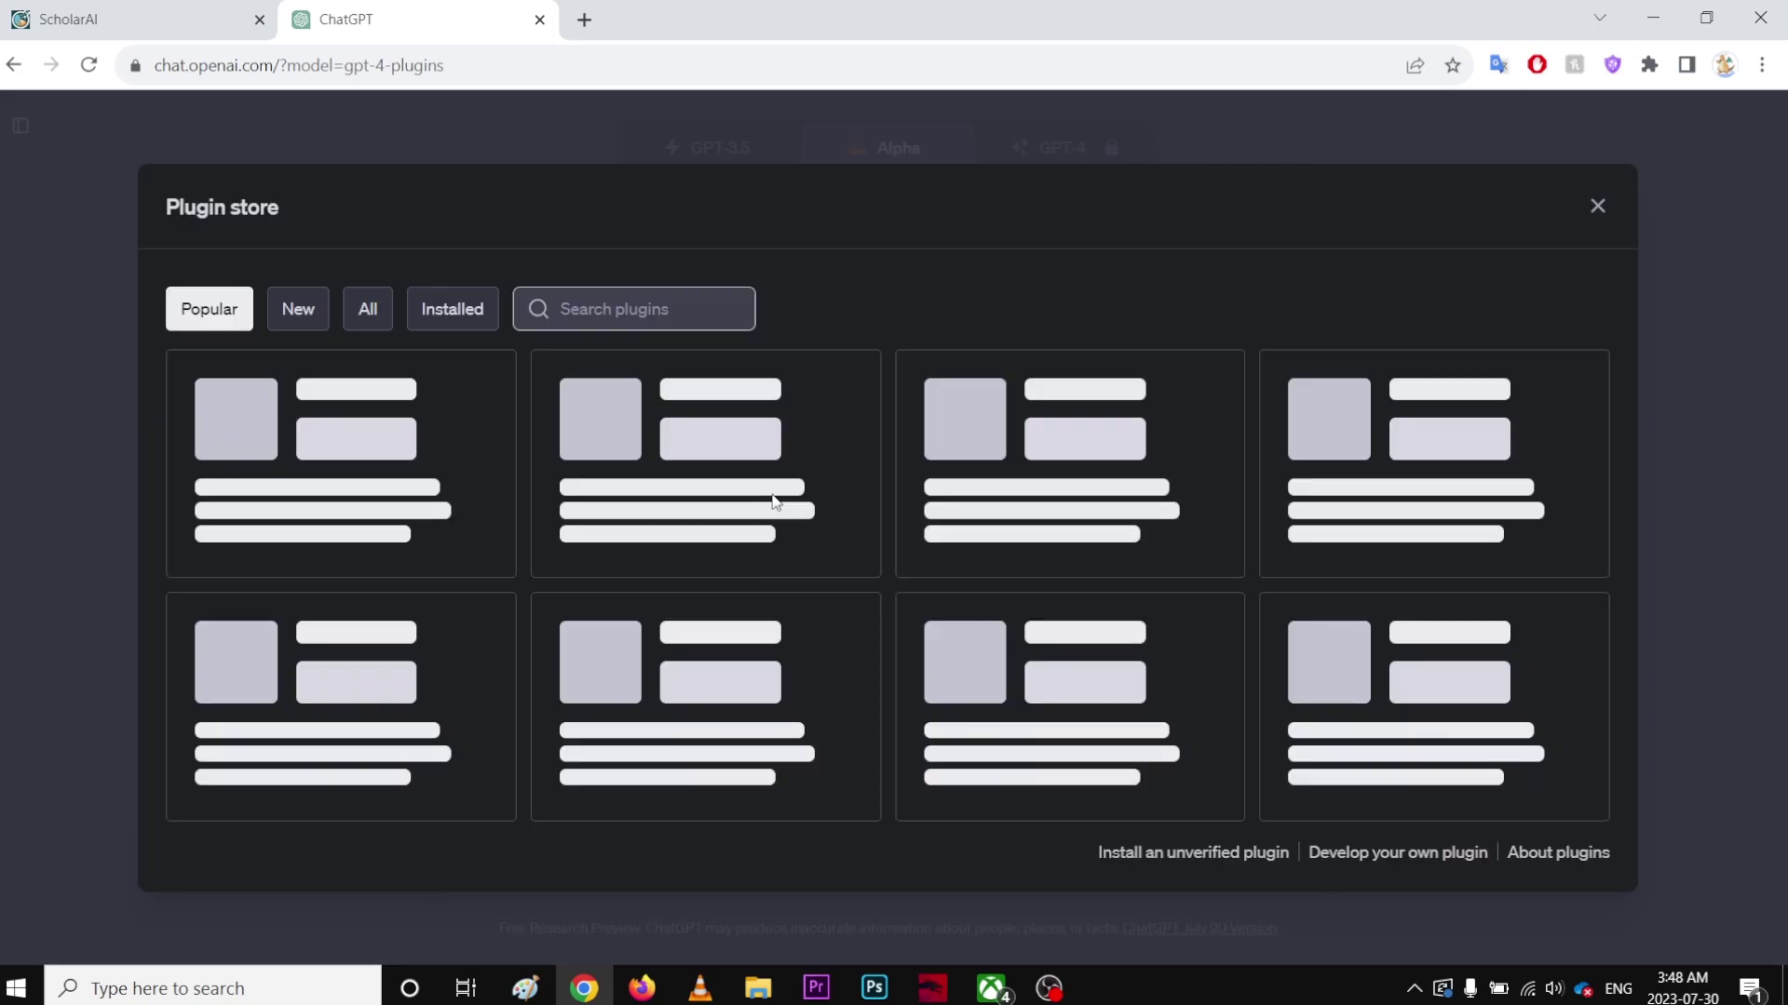
left_click(589, 308)
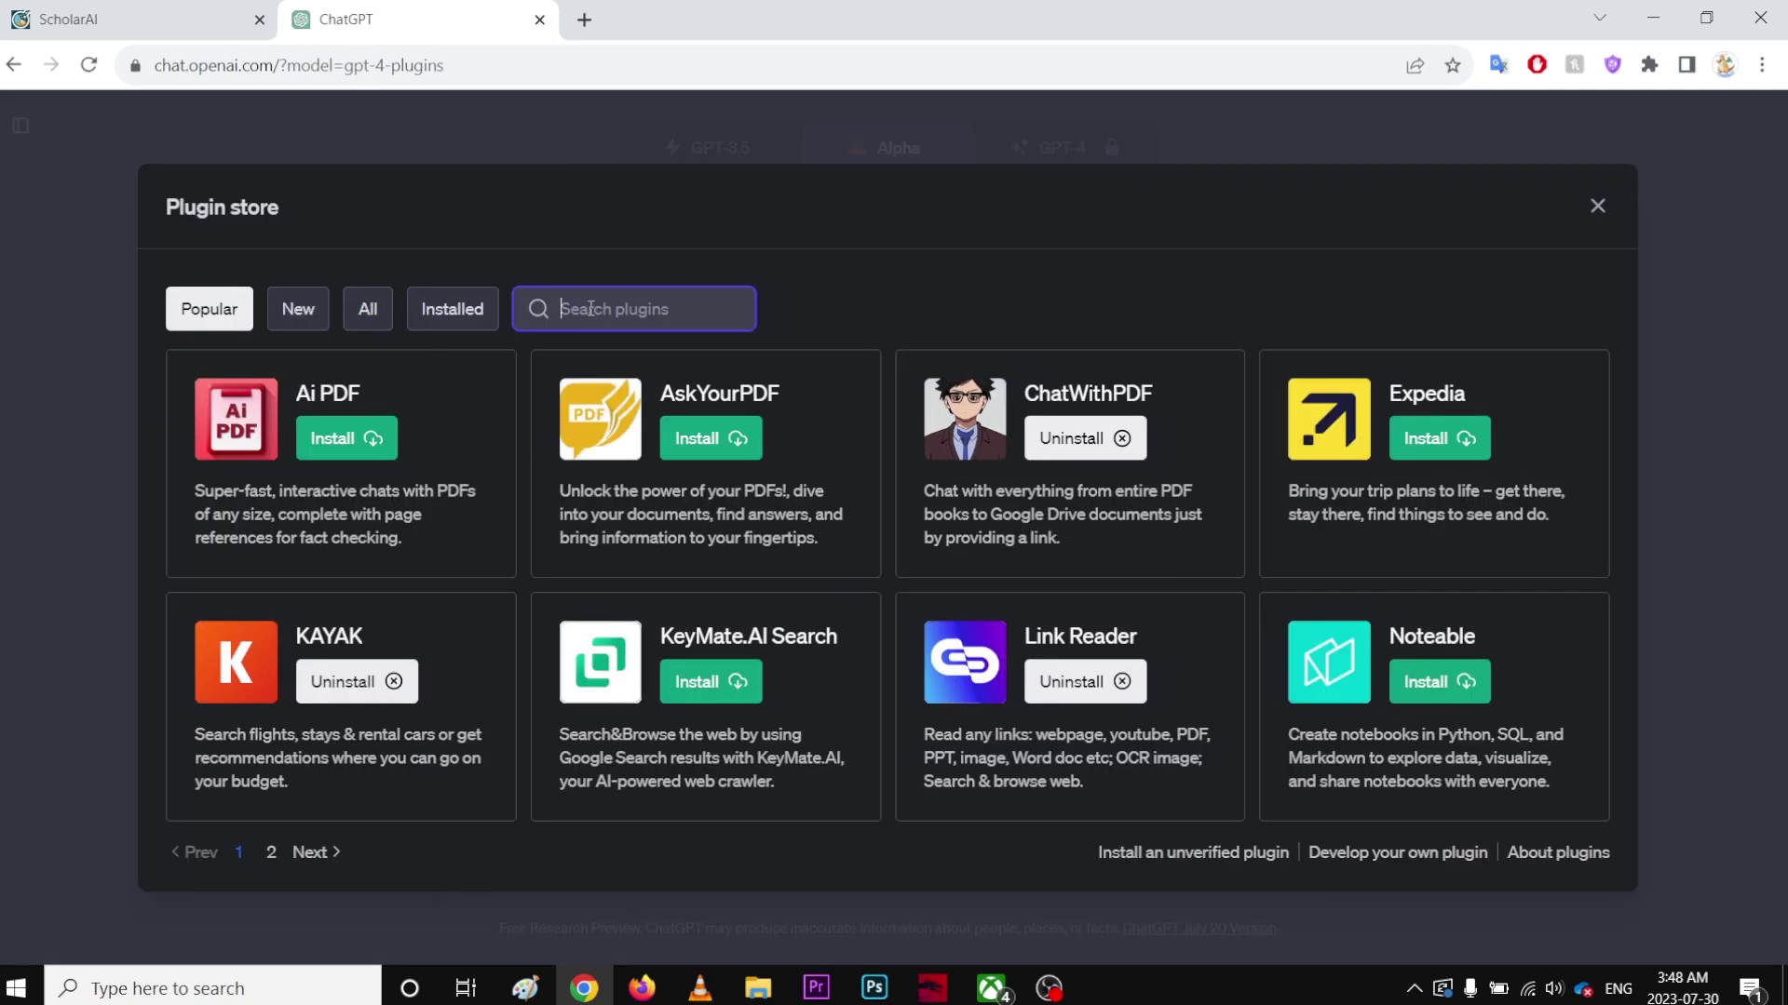
type("schol")
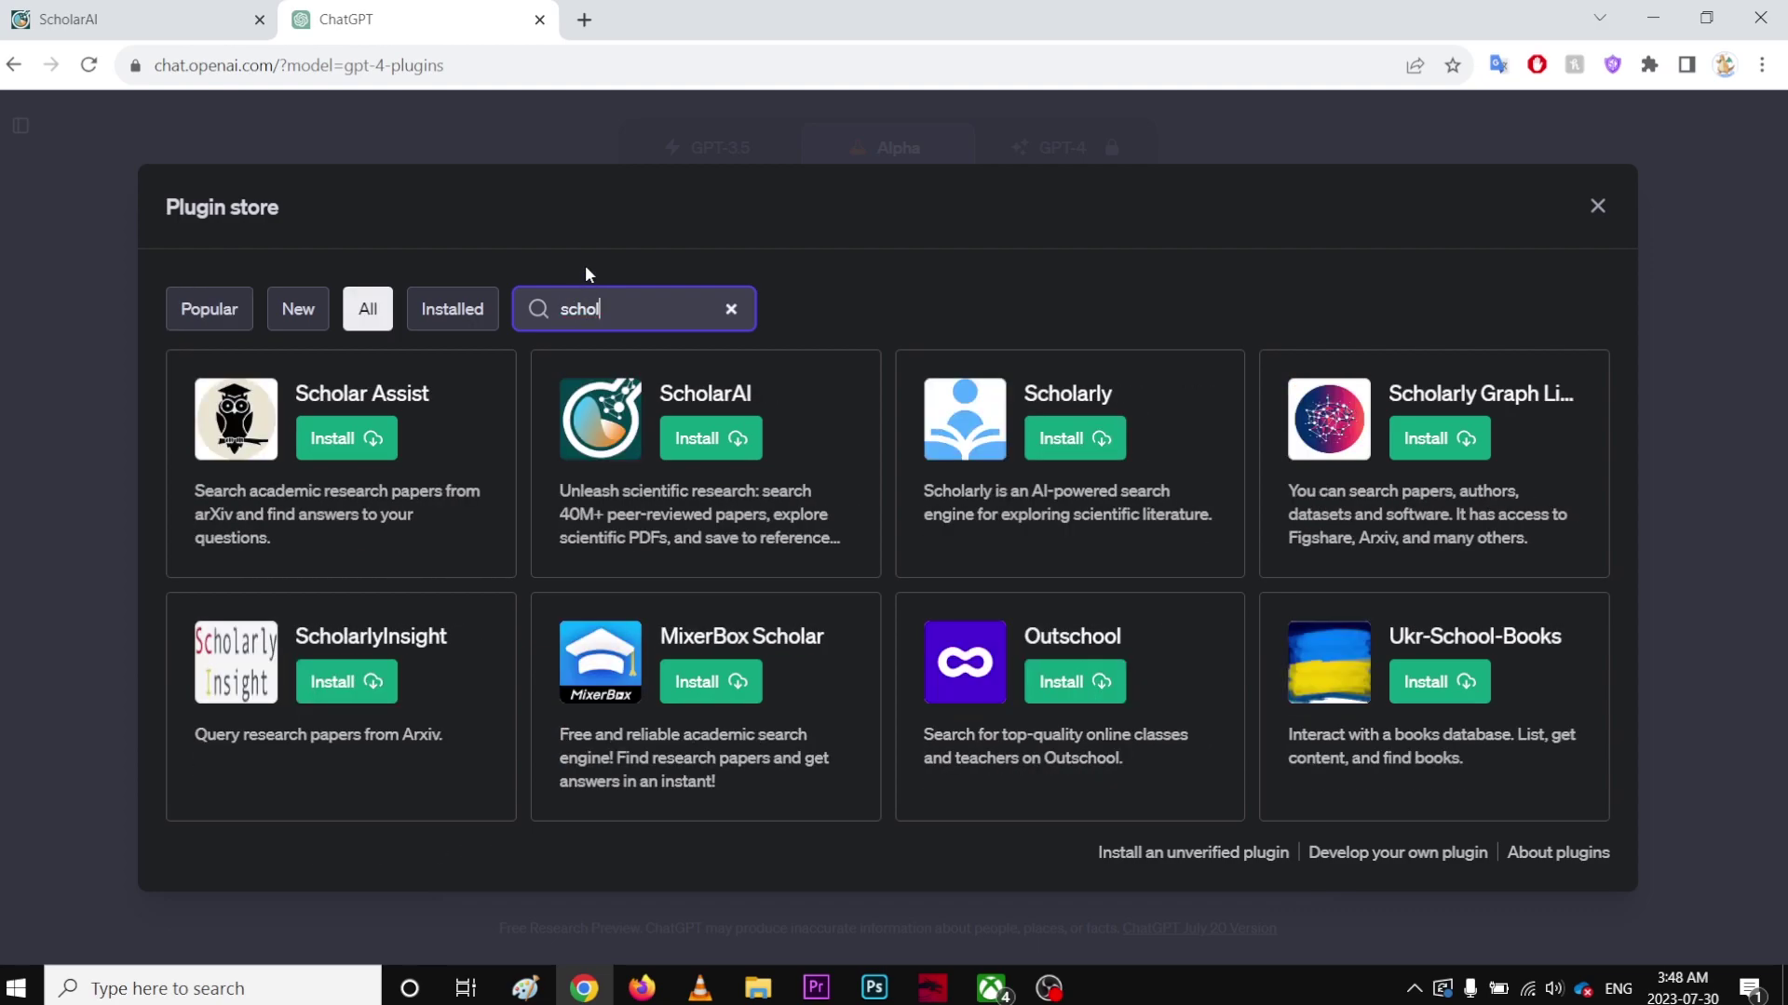
left_click(711, 435)
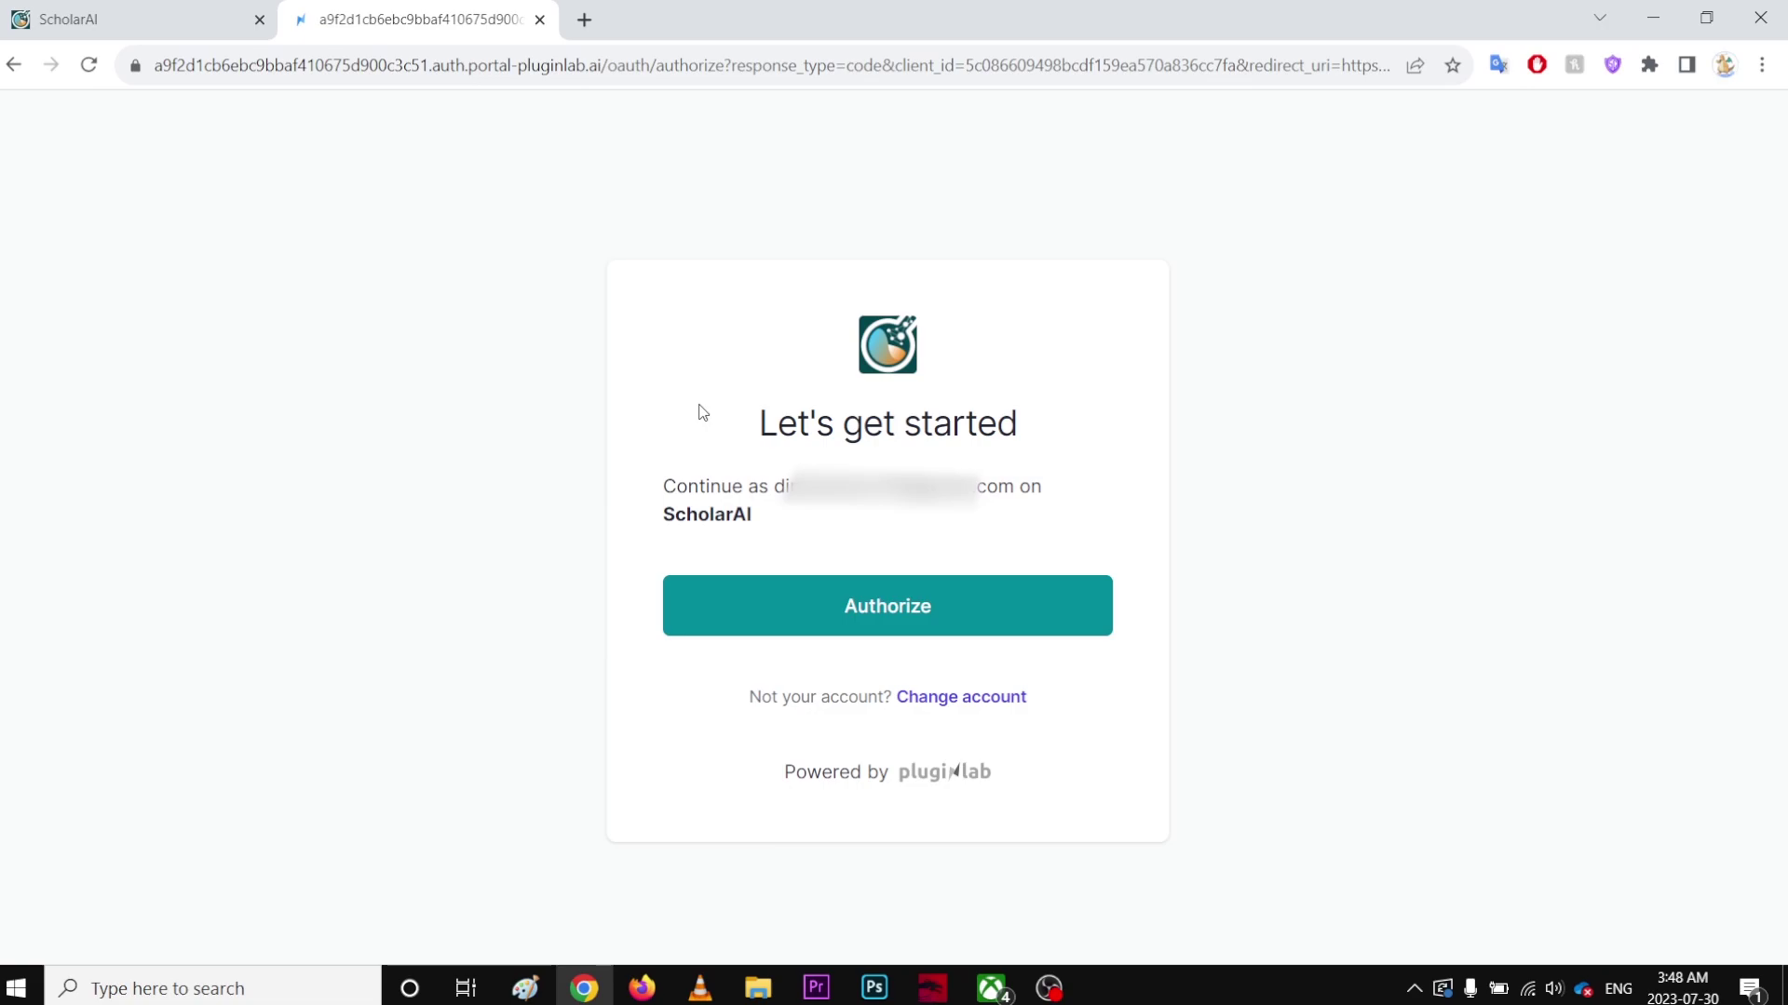
left_click(787, 611)
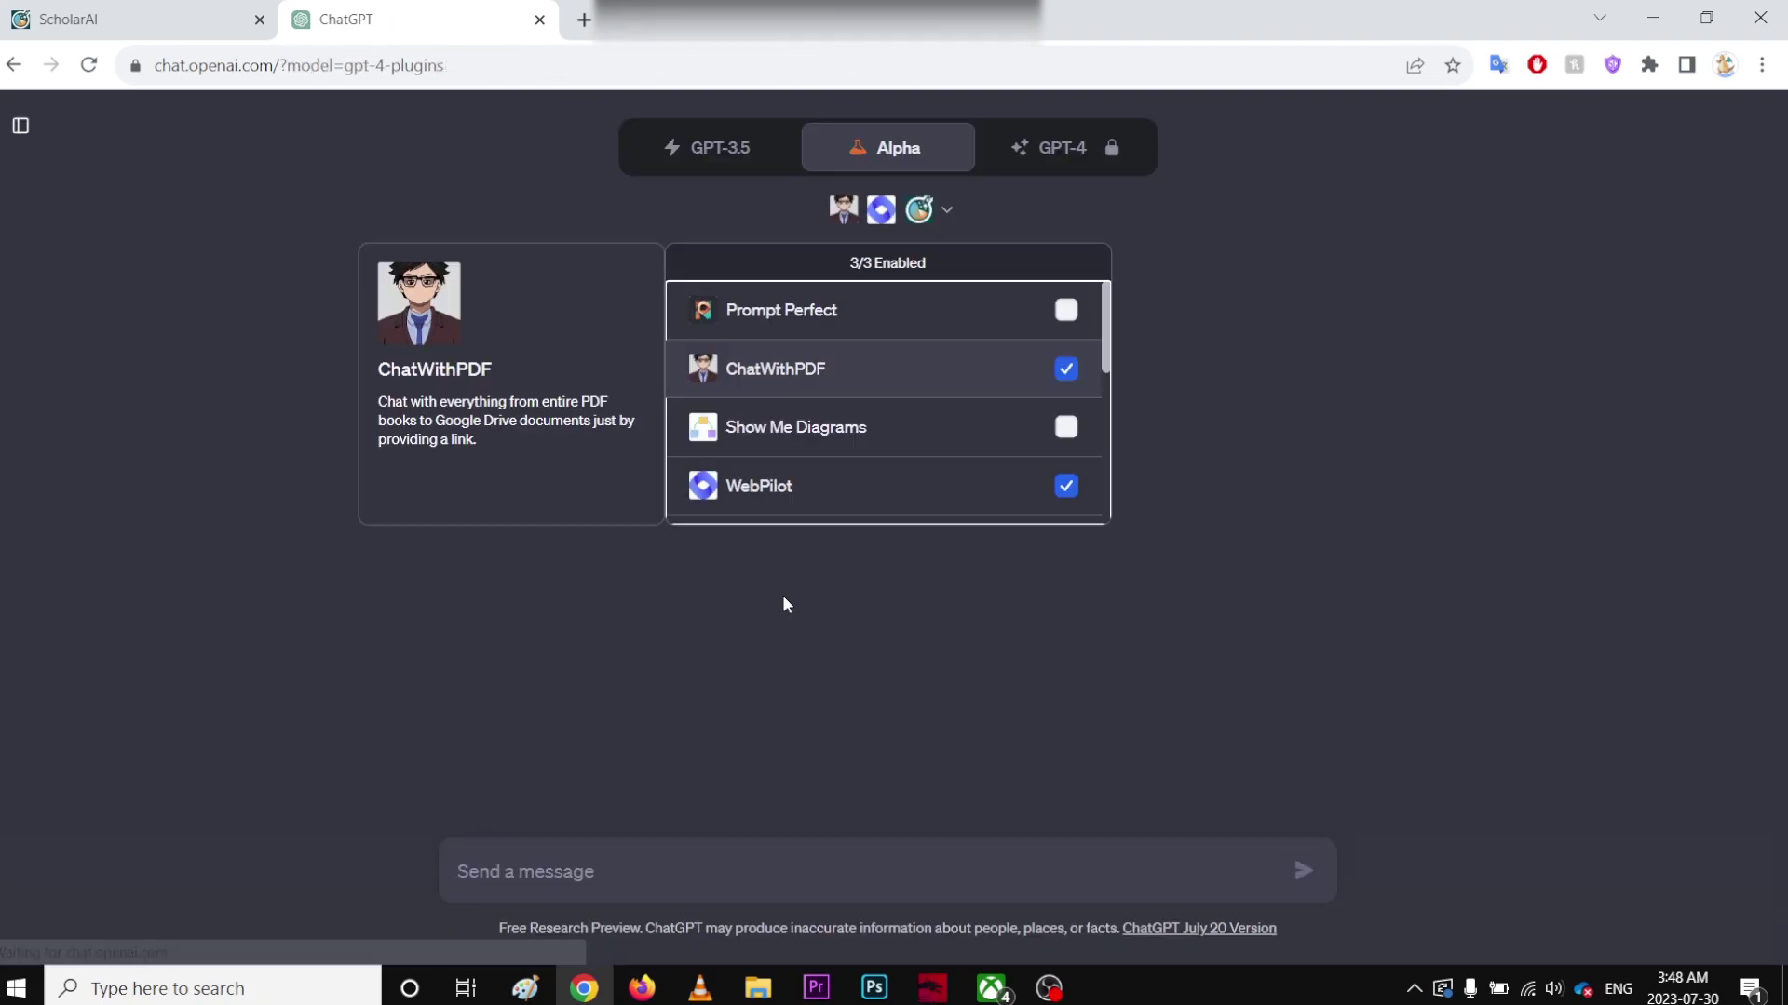
Step: Resend the Germ Theory papers request with all three plugins enabled, then start a new browser tab
left_click(655, 682)
left_click(582, 866)
type("Using scholar Ai provide a list of those academic papers which undermine Germ Theory")
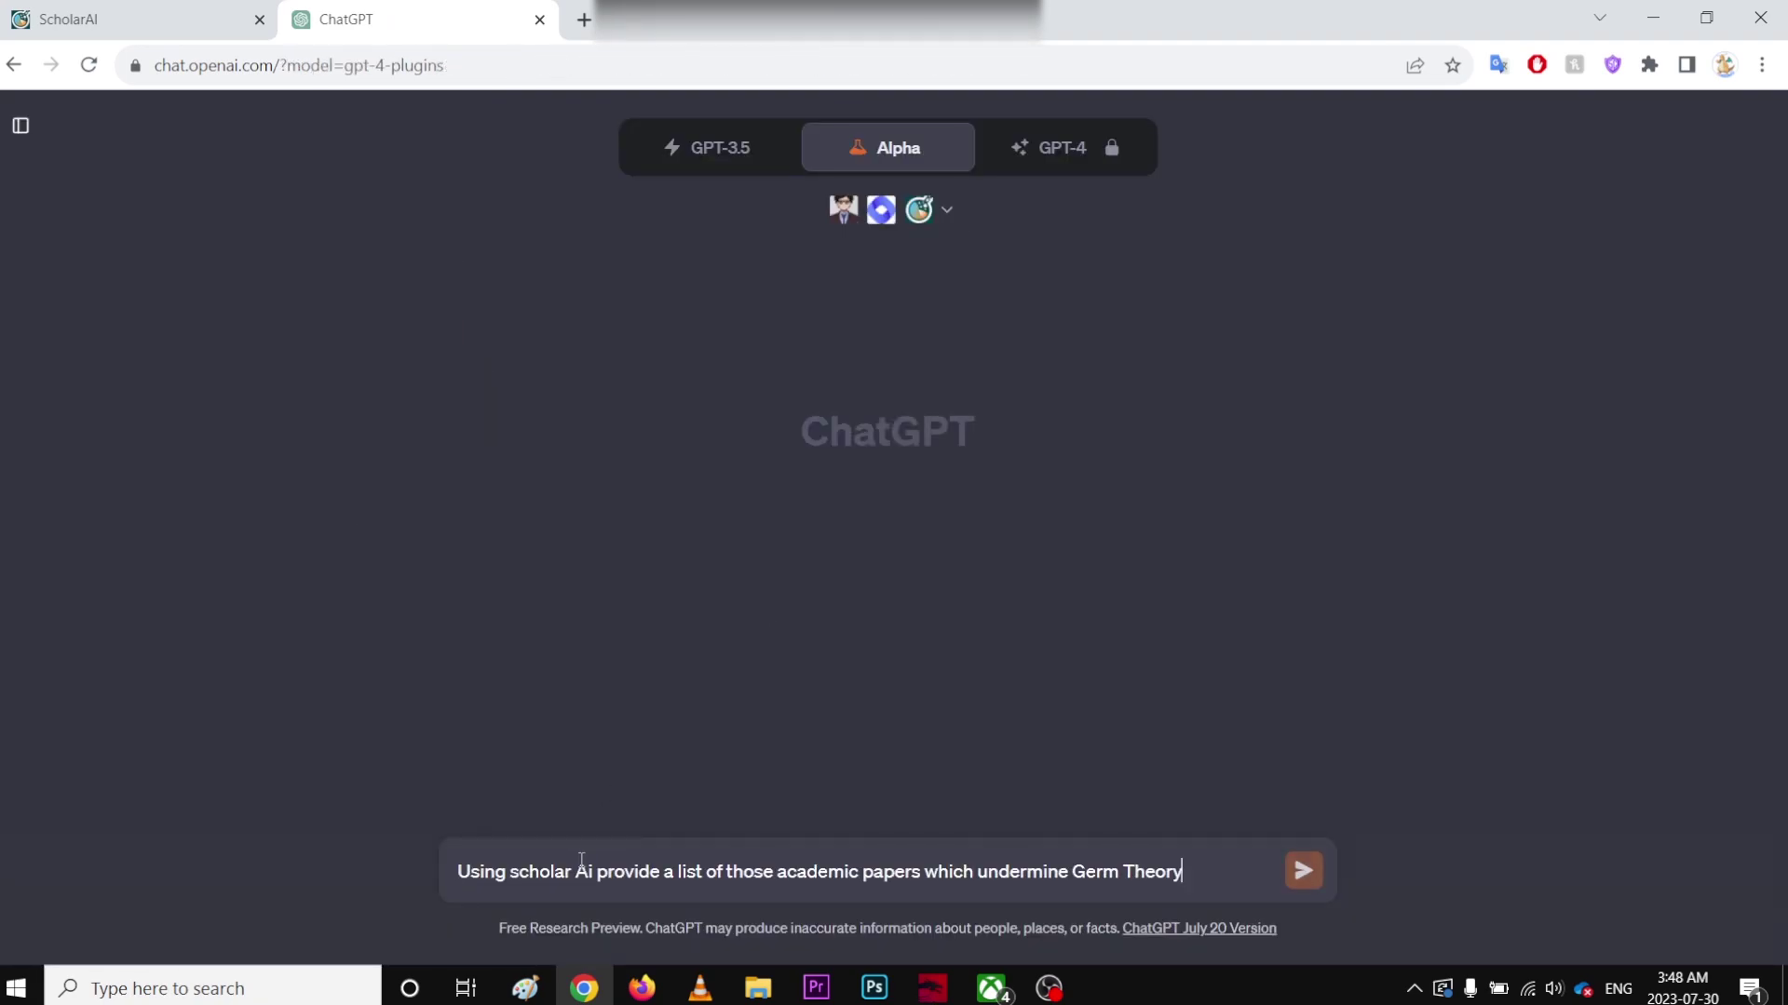
key("Return")
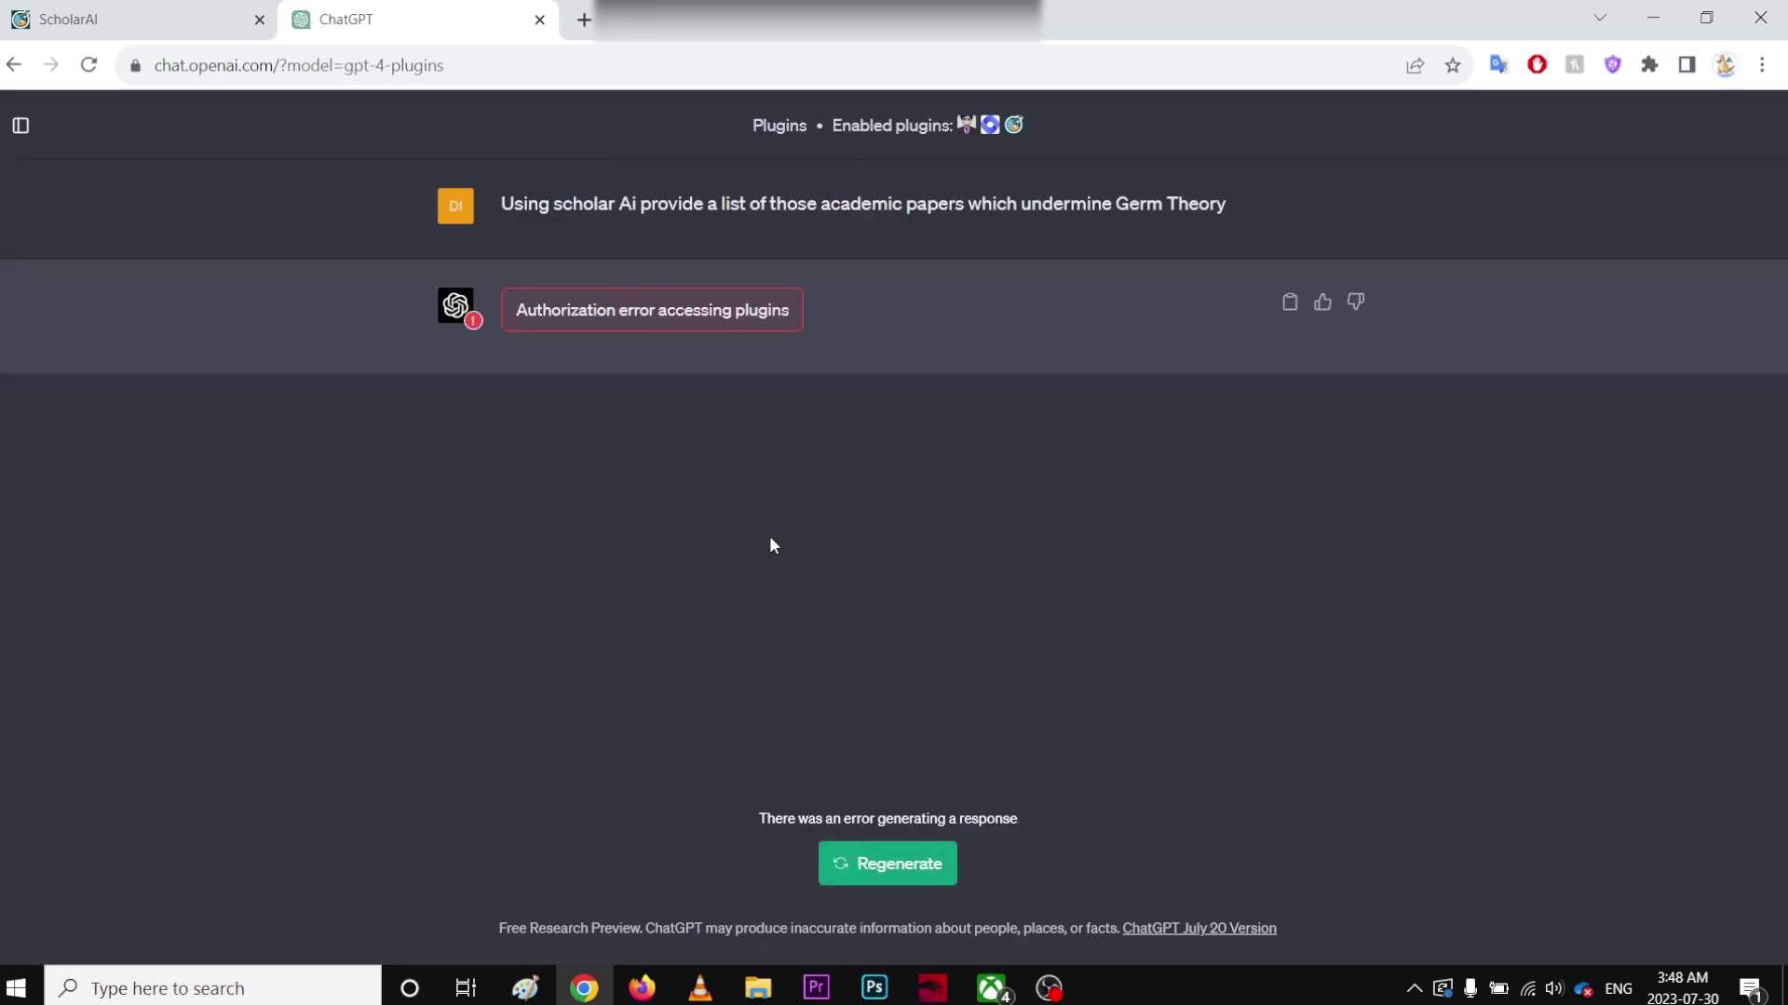
left_click(584, 19)
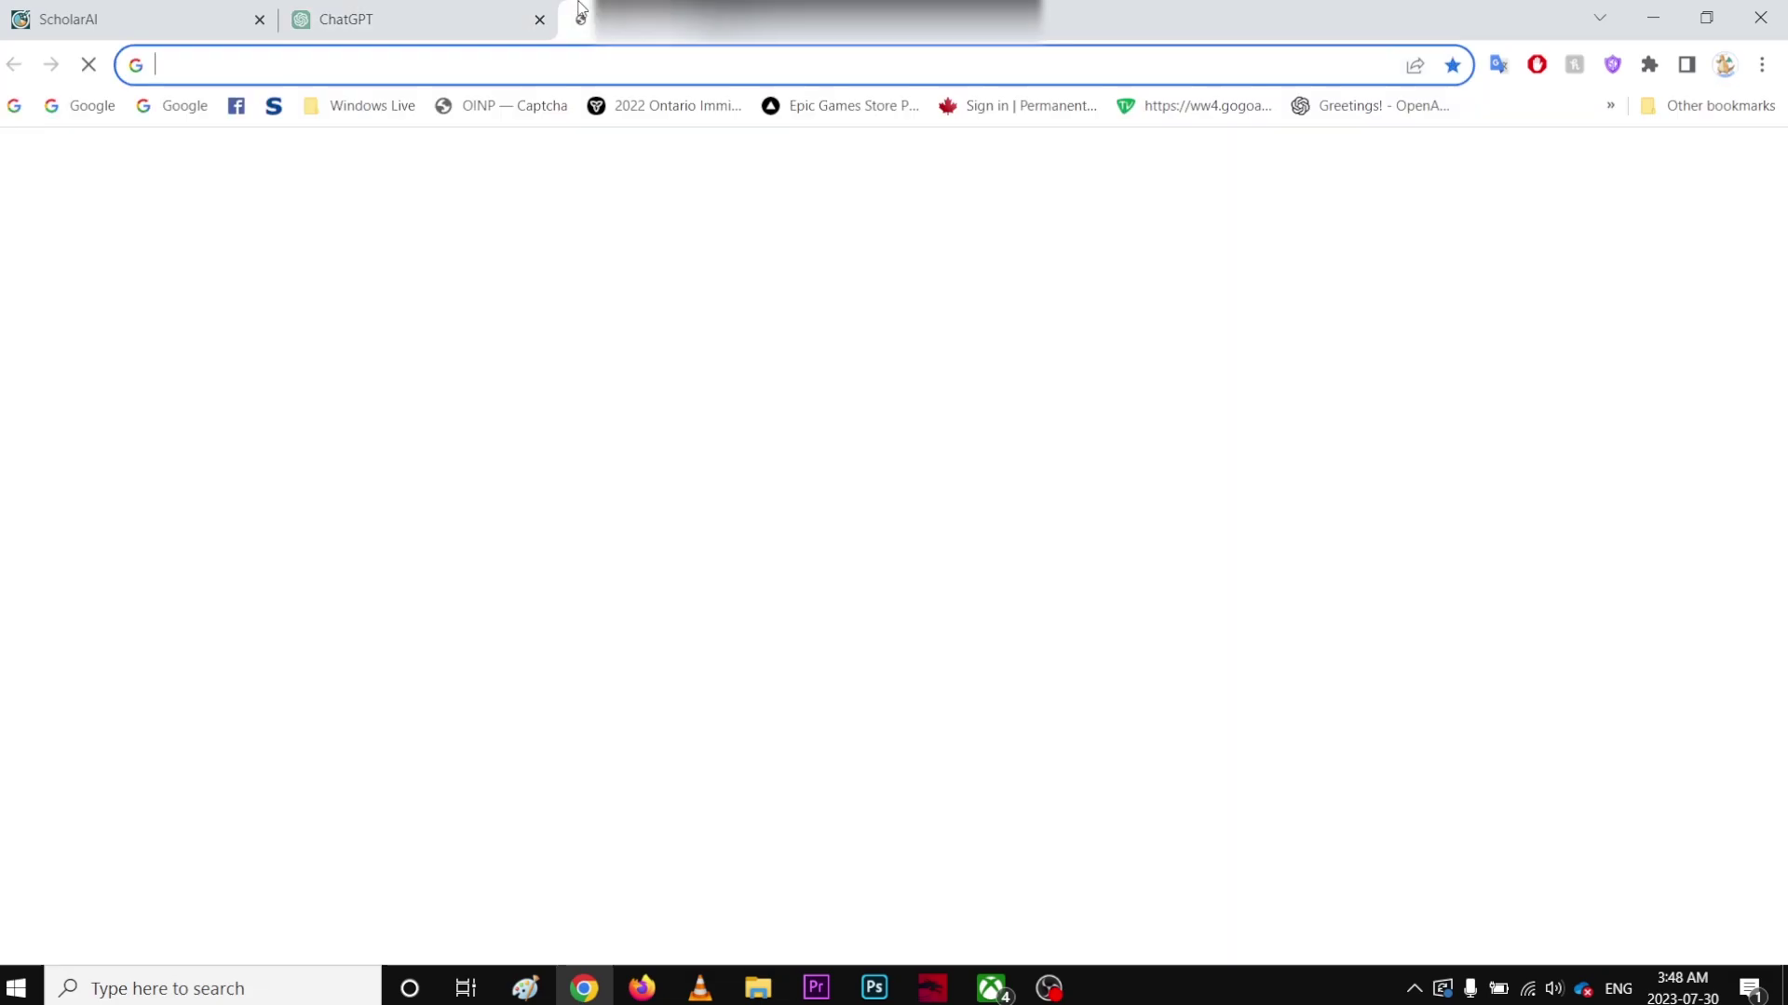
left_click(1567, 167)
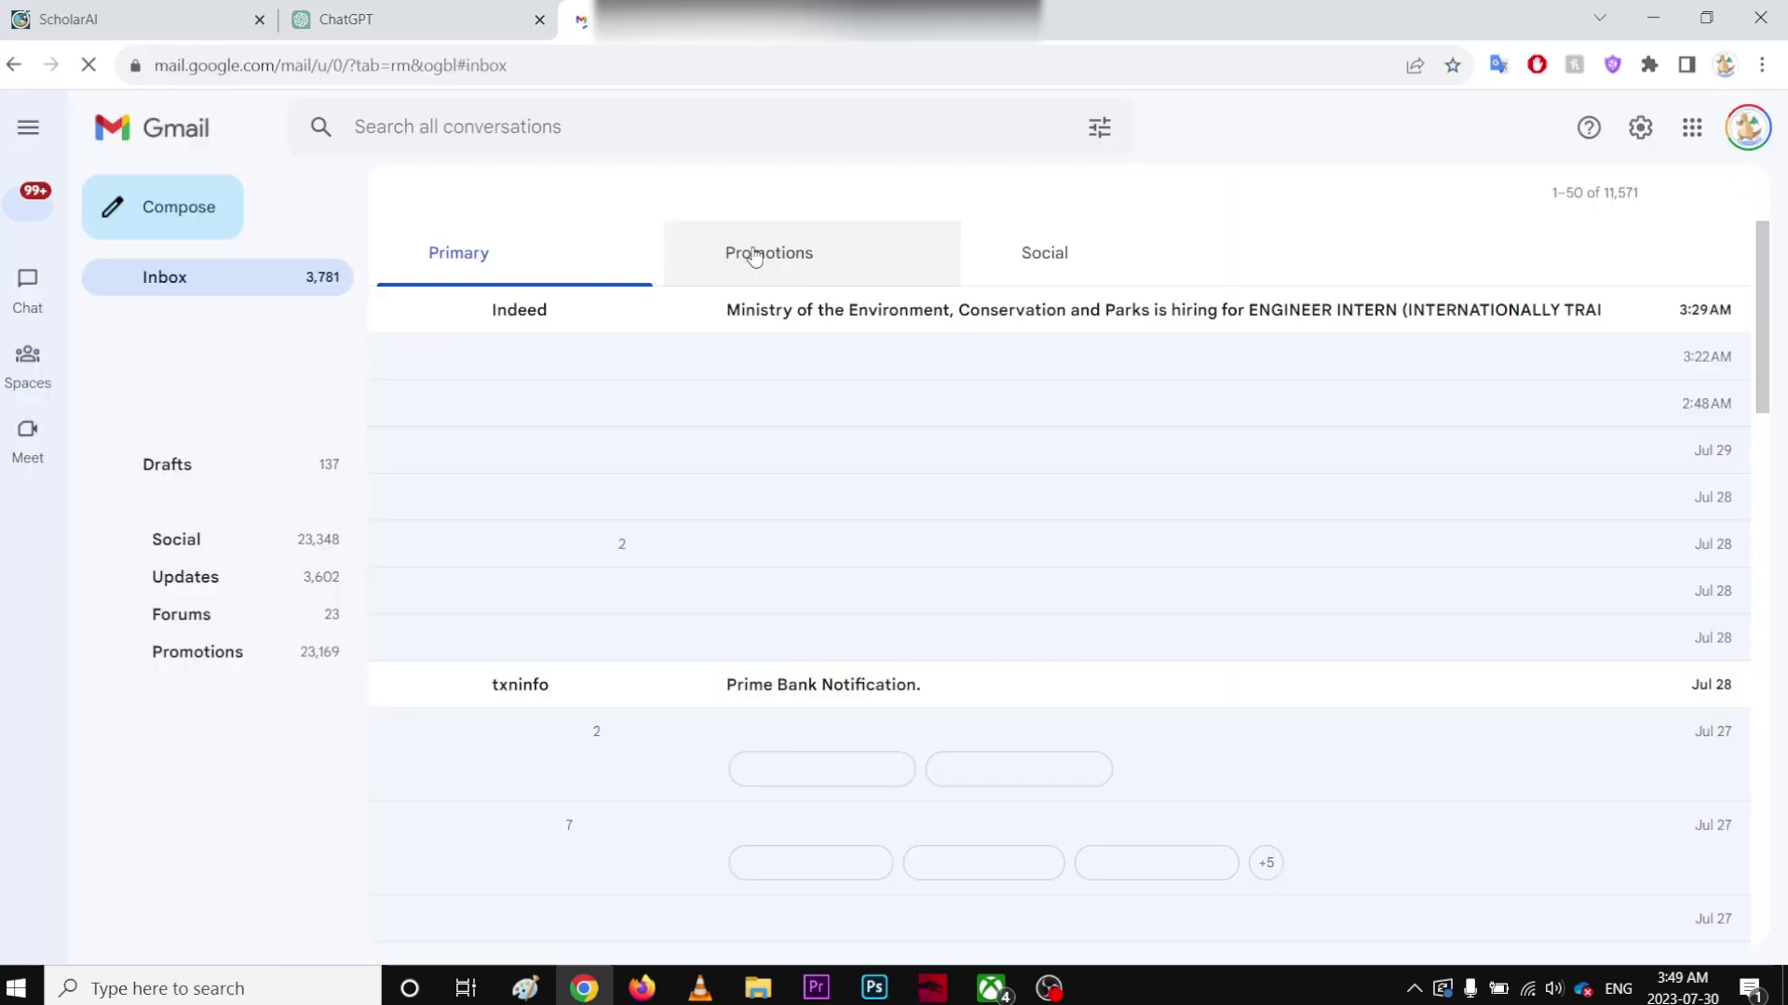
left_click(442, 11)
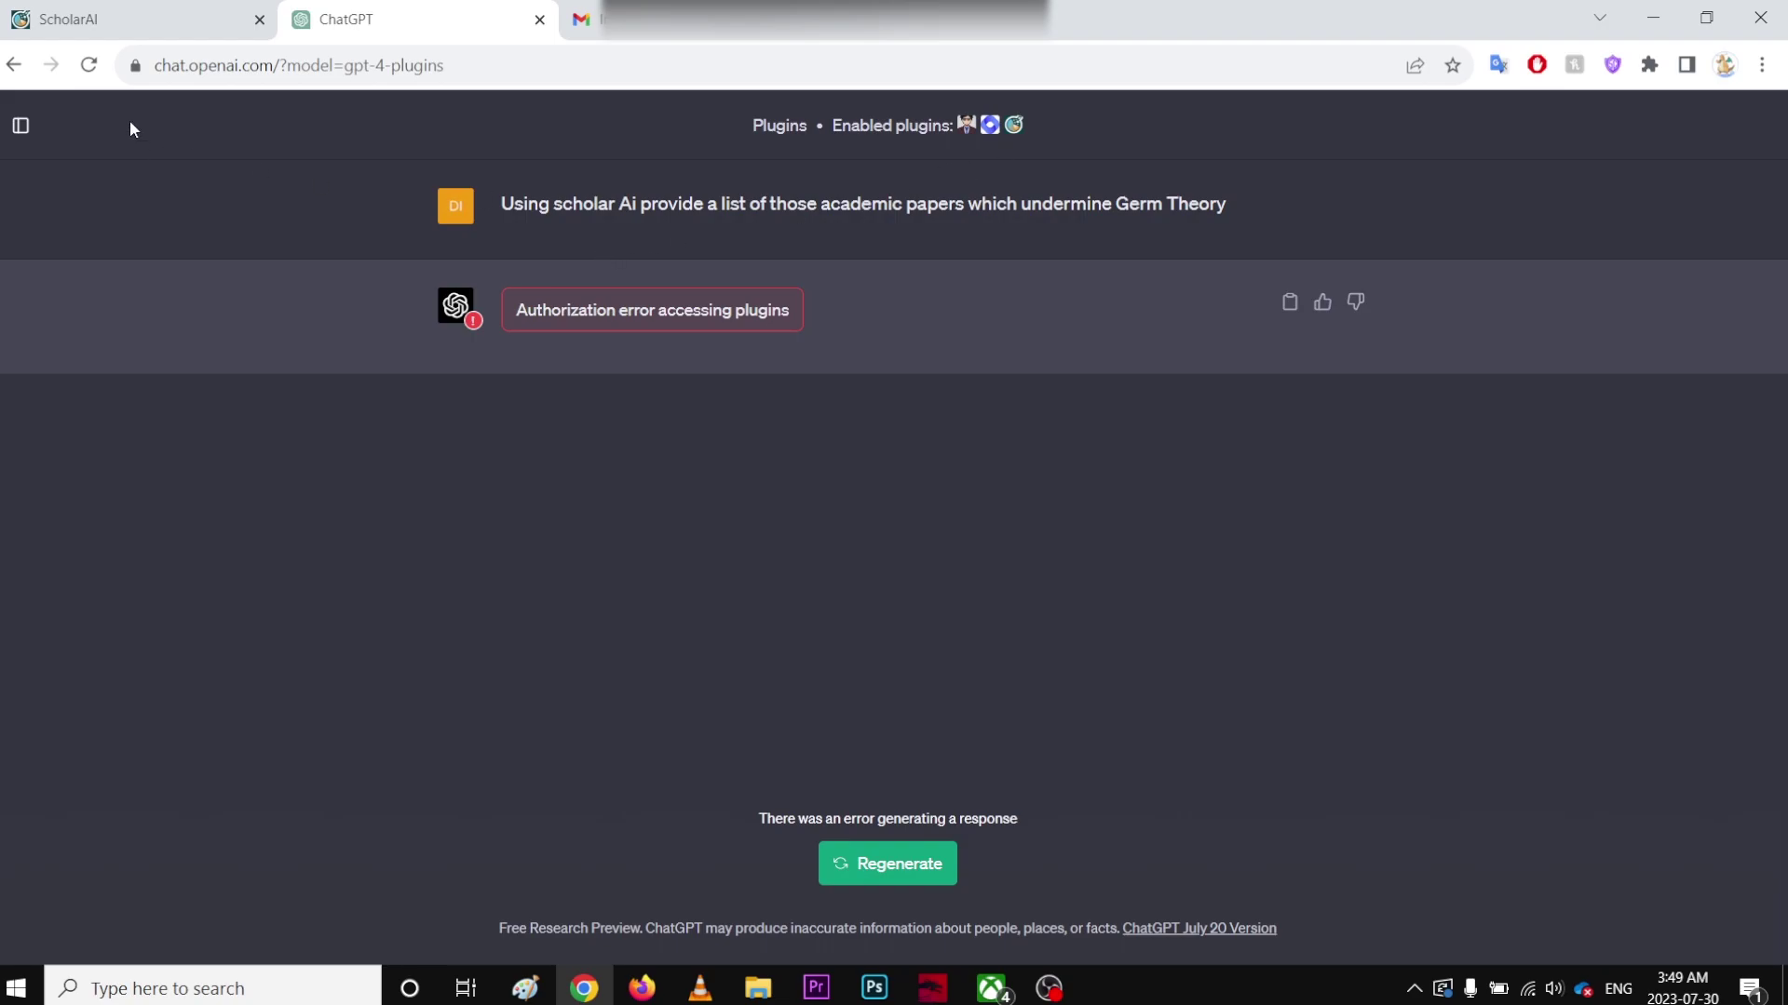
Step: Reload ChatGPT and disable the ChatWithPDF plugin, leaving ScholarAI enabled
left_click(88, 64)
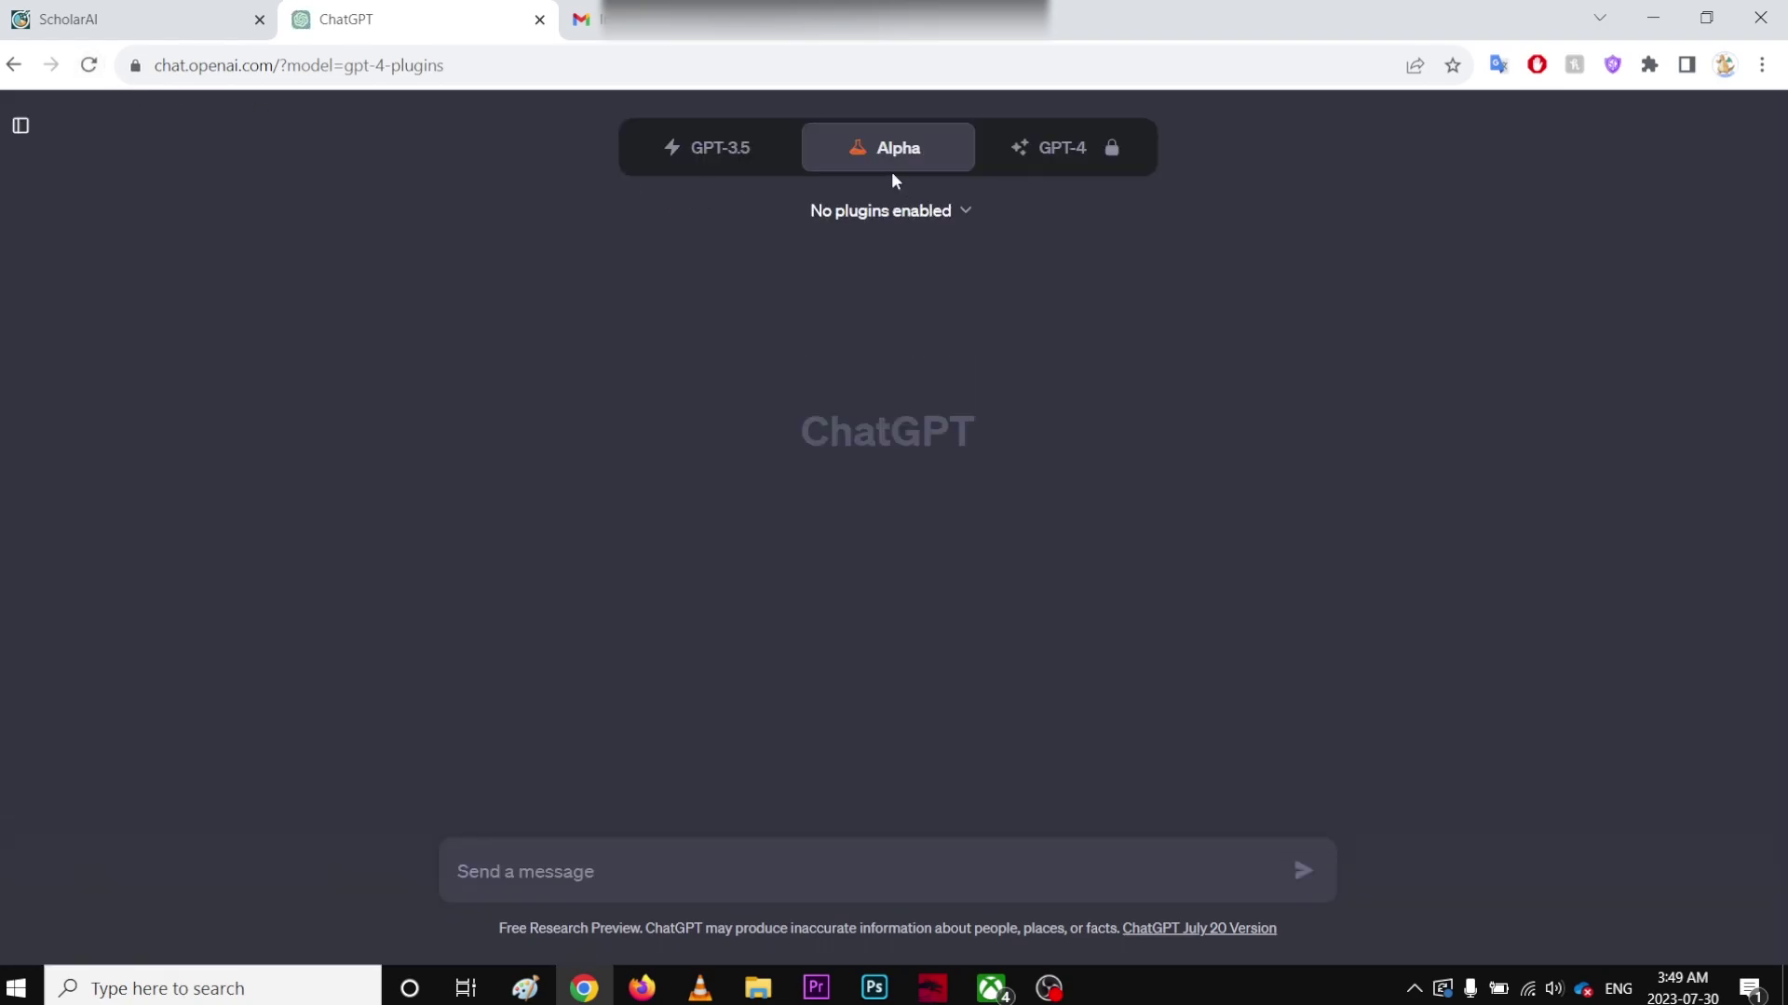
left_click(948, 218)
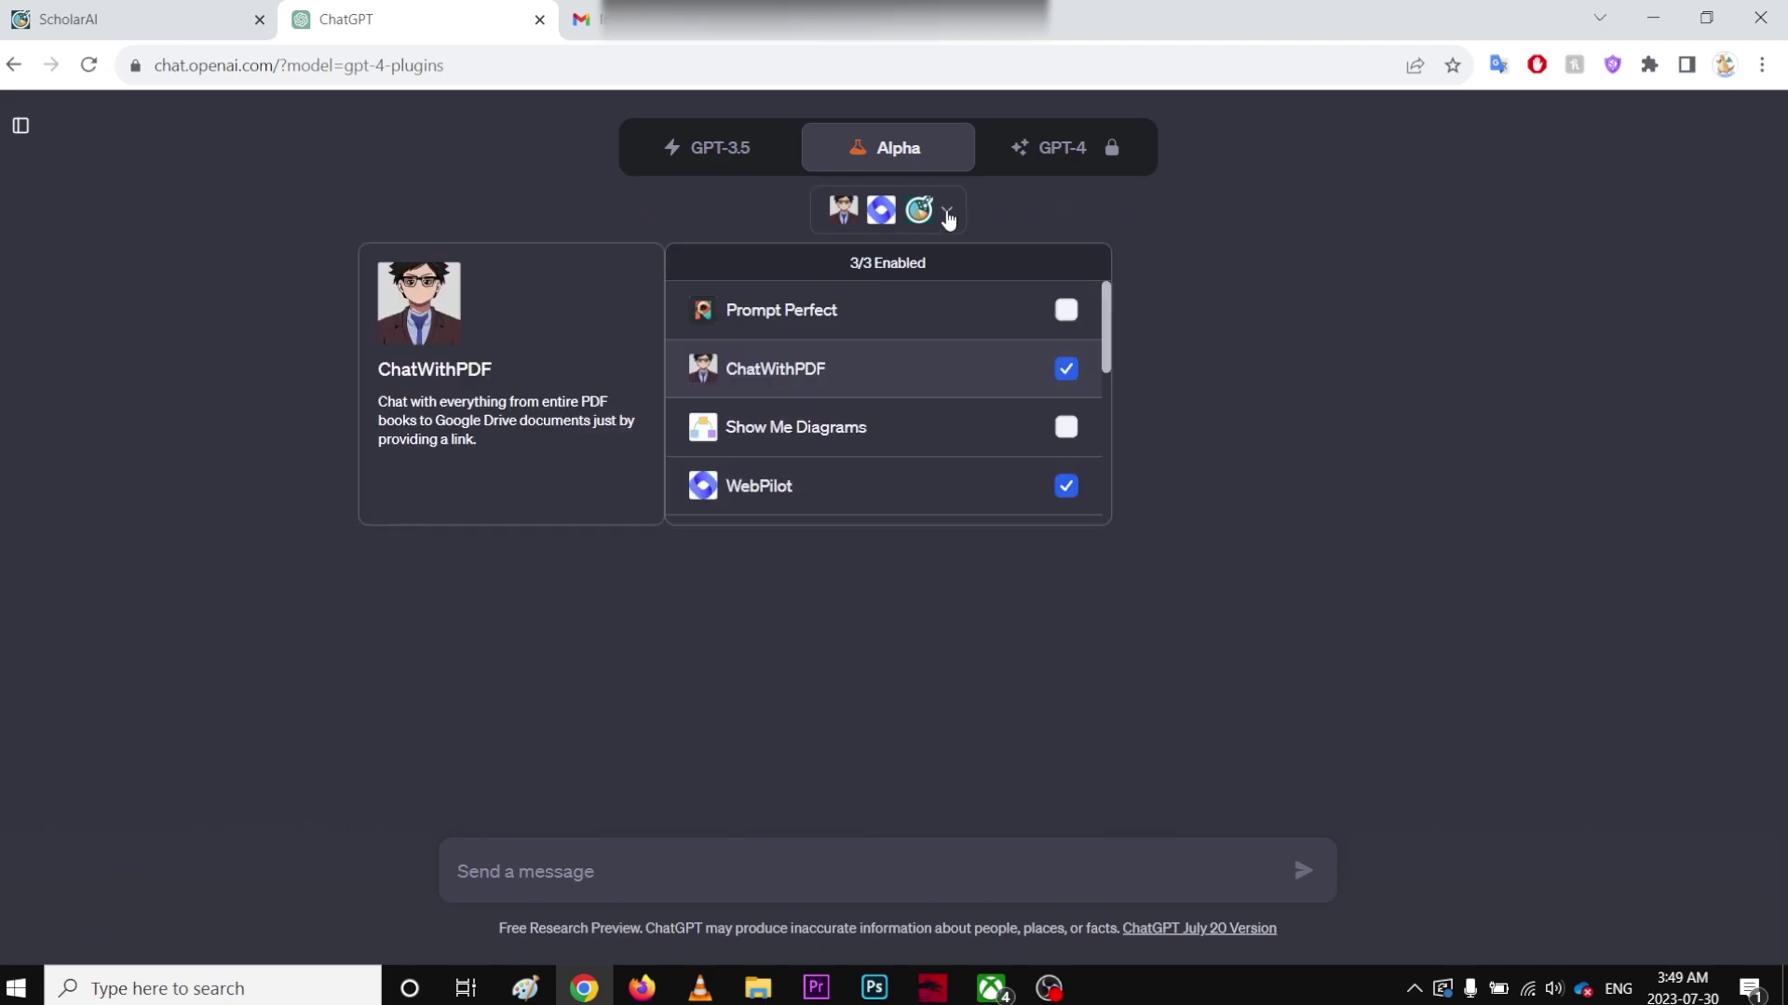
left_click(1066, 368)
left_click(1229, 344)
Step: Send the Germ Theory papers request to ScholarAI and stop the reply after papers appear
left_click(626, 851)
type("Using scholar Ai provide a list of those academic papers which undermine Germ Theory")
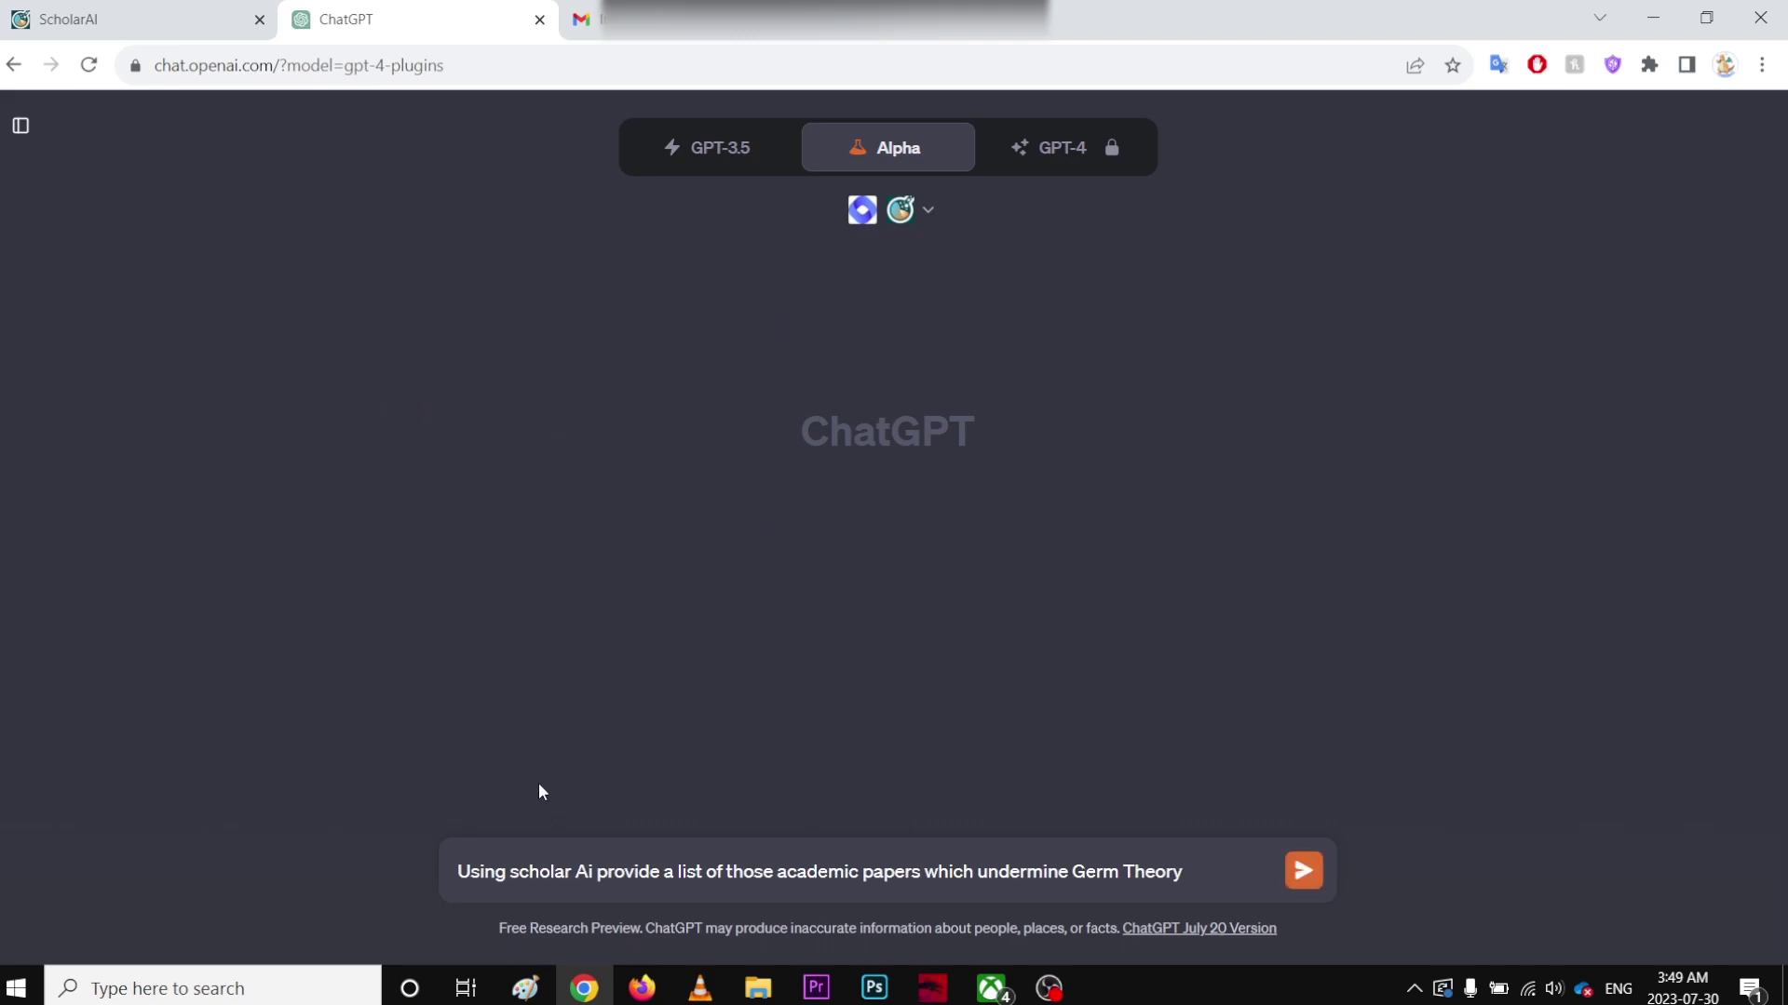
key("Return")
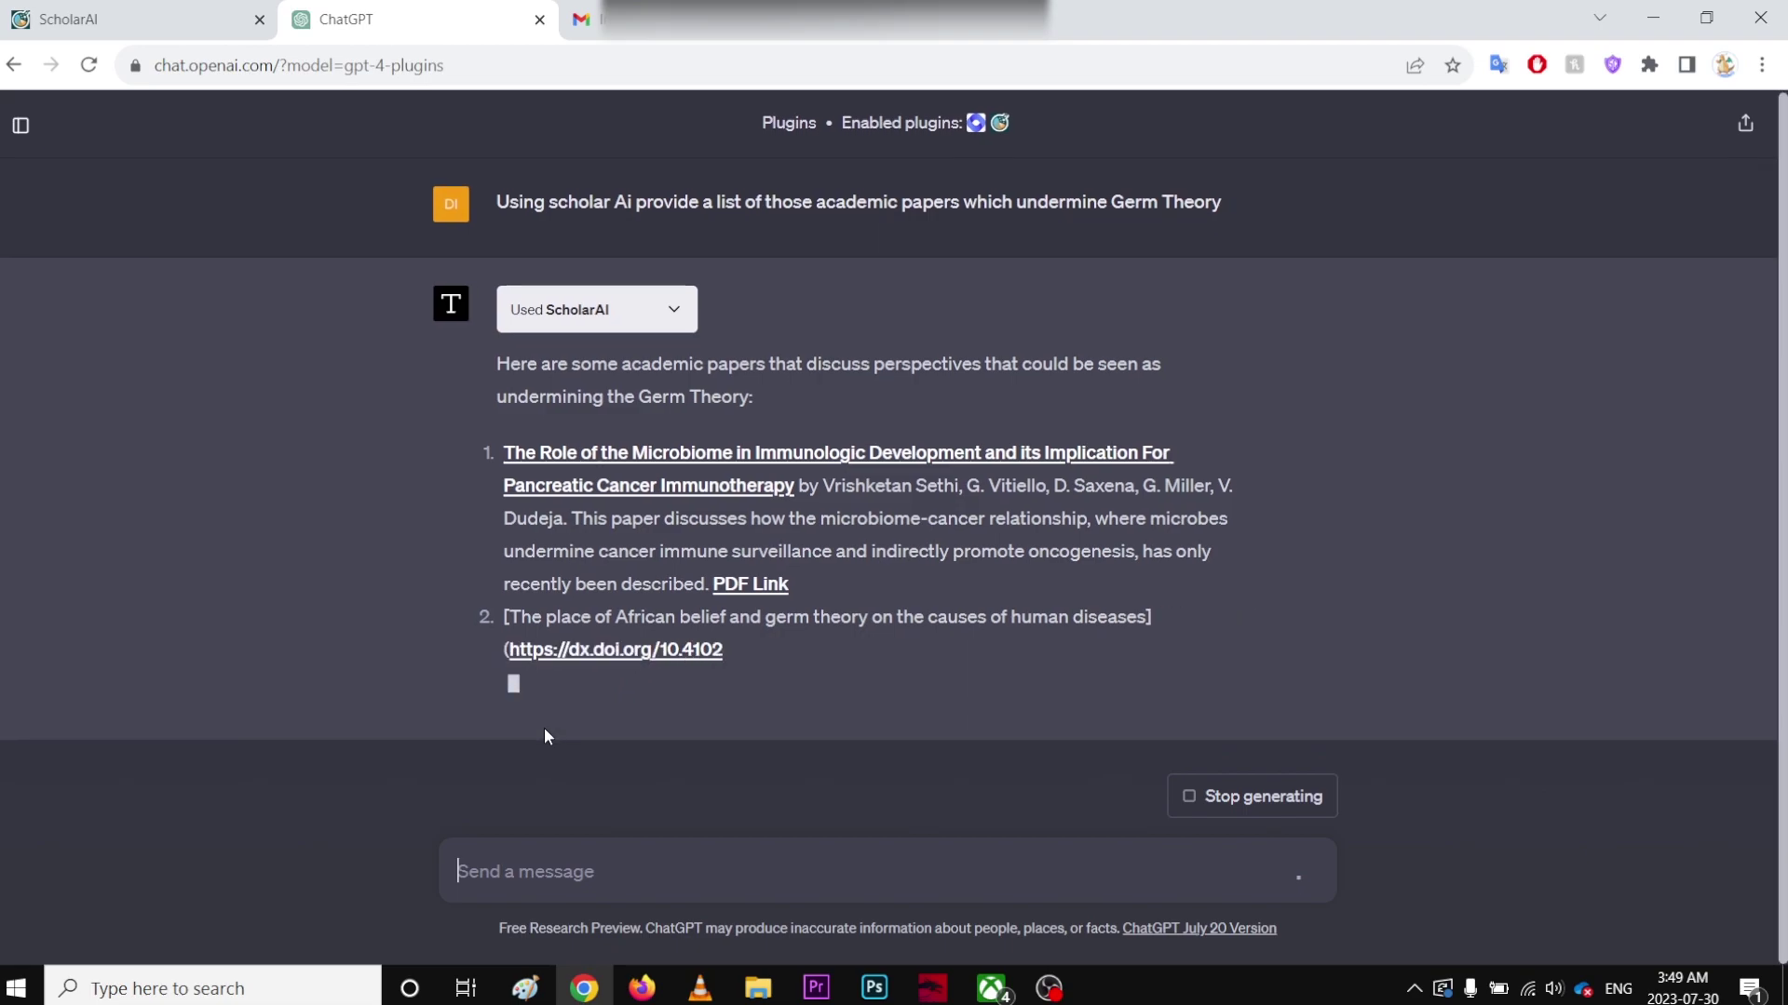
left_click(1238, 800)
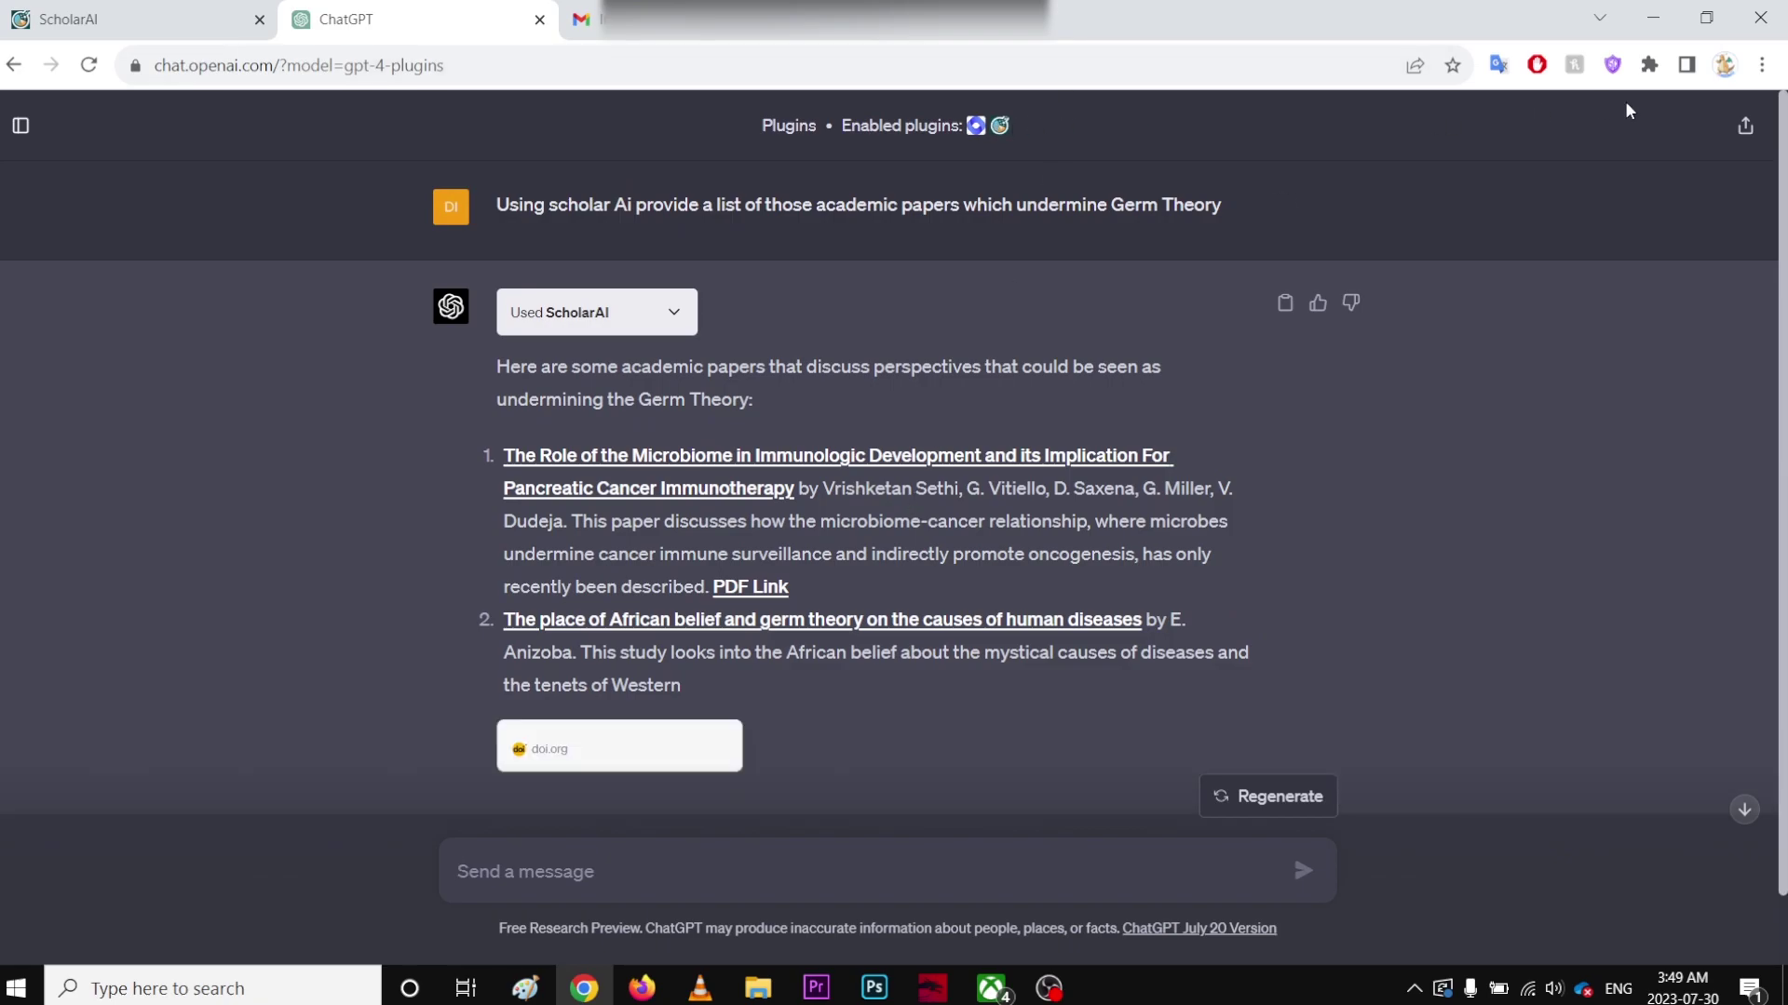
Step: Reload to an empty chat, turn off ScholarAI, and enable ChatWithPDF and Link Reader
left_click(89, 66)
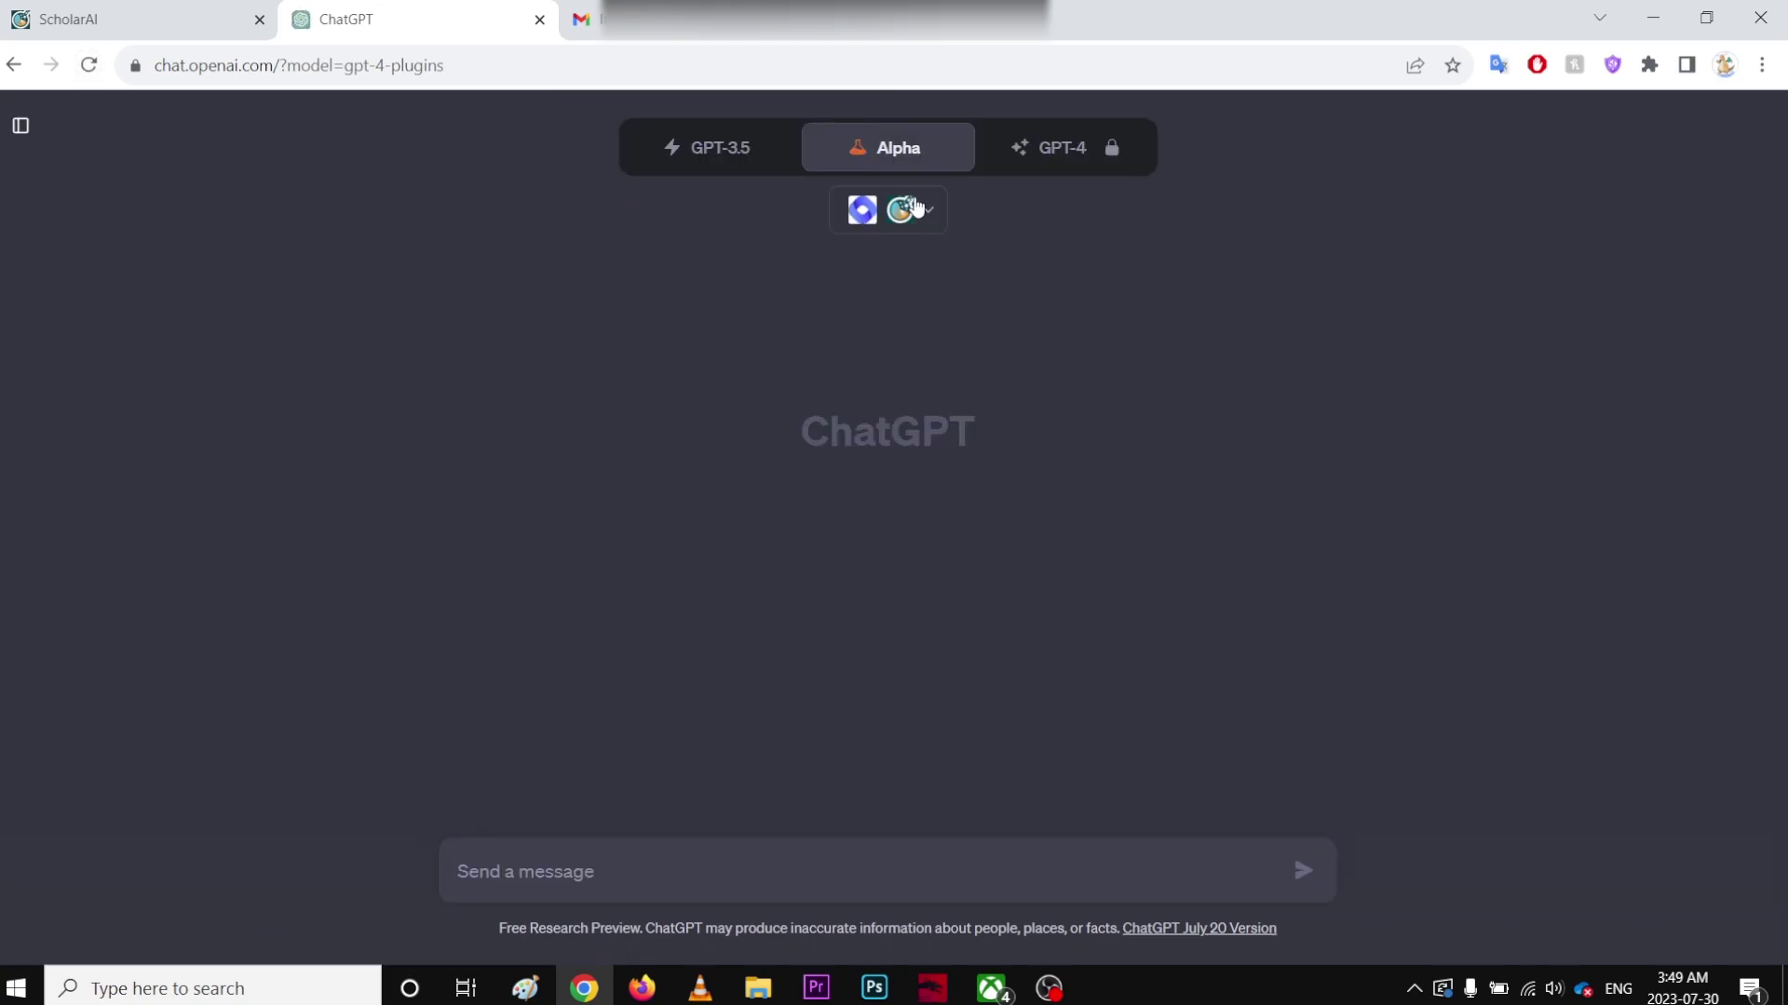
left_click(917, 207)
scroll(1014, 472, "down", 3)
left_click(1066, 369)
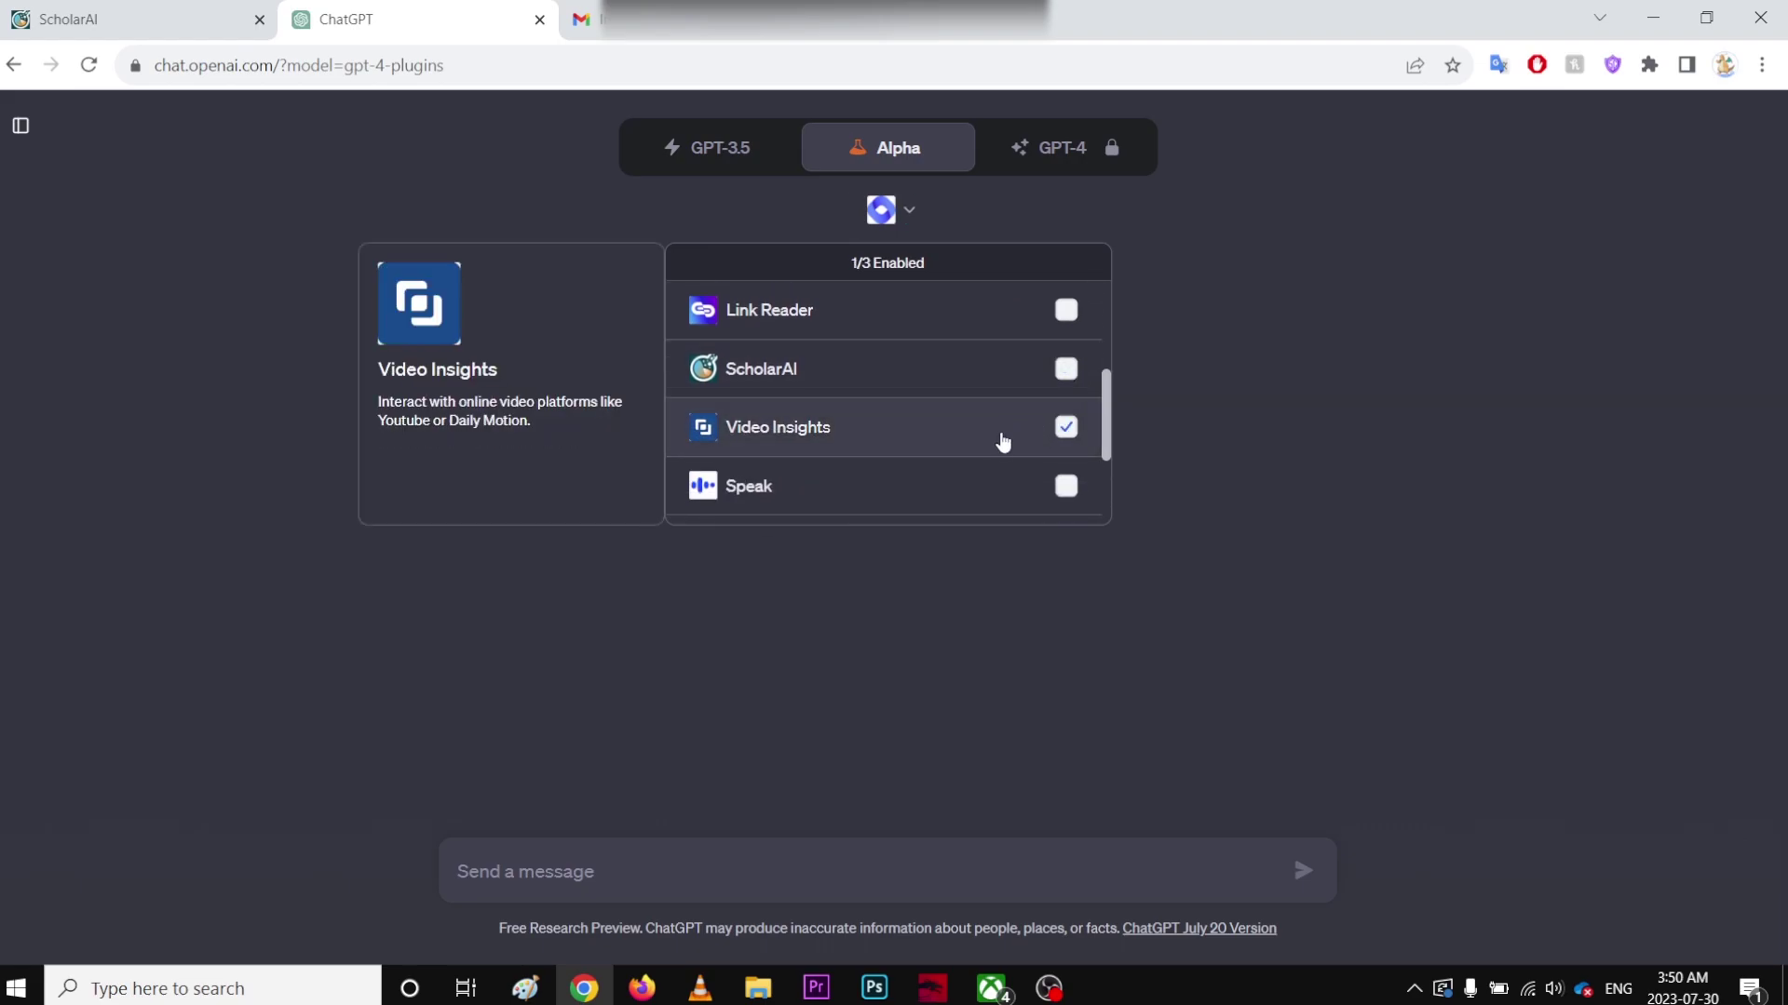
scroll(996, 457, "up", 3)
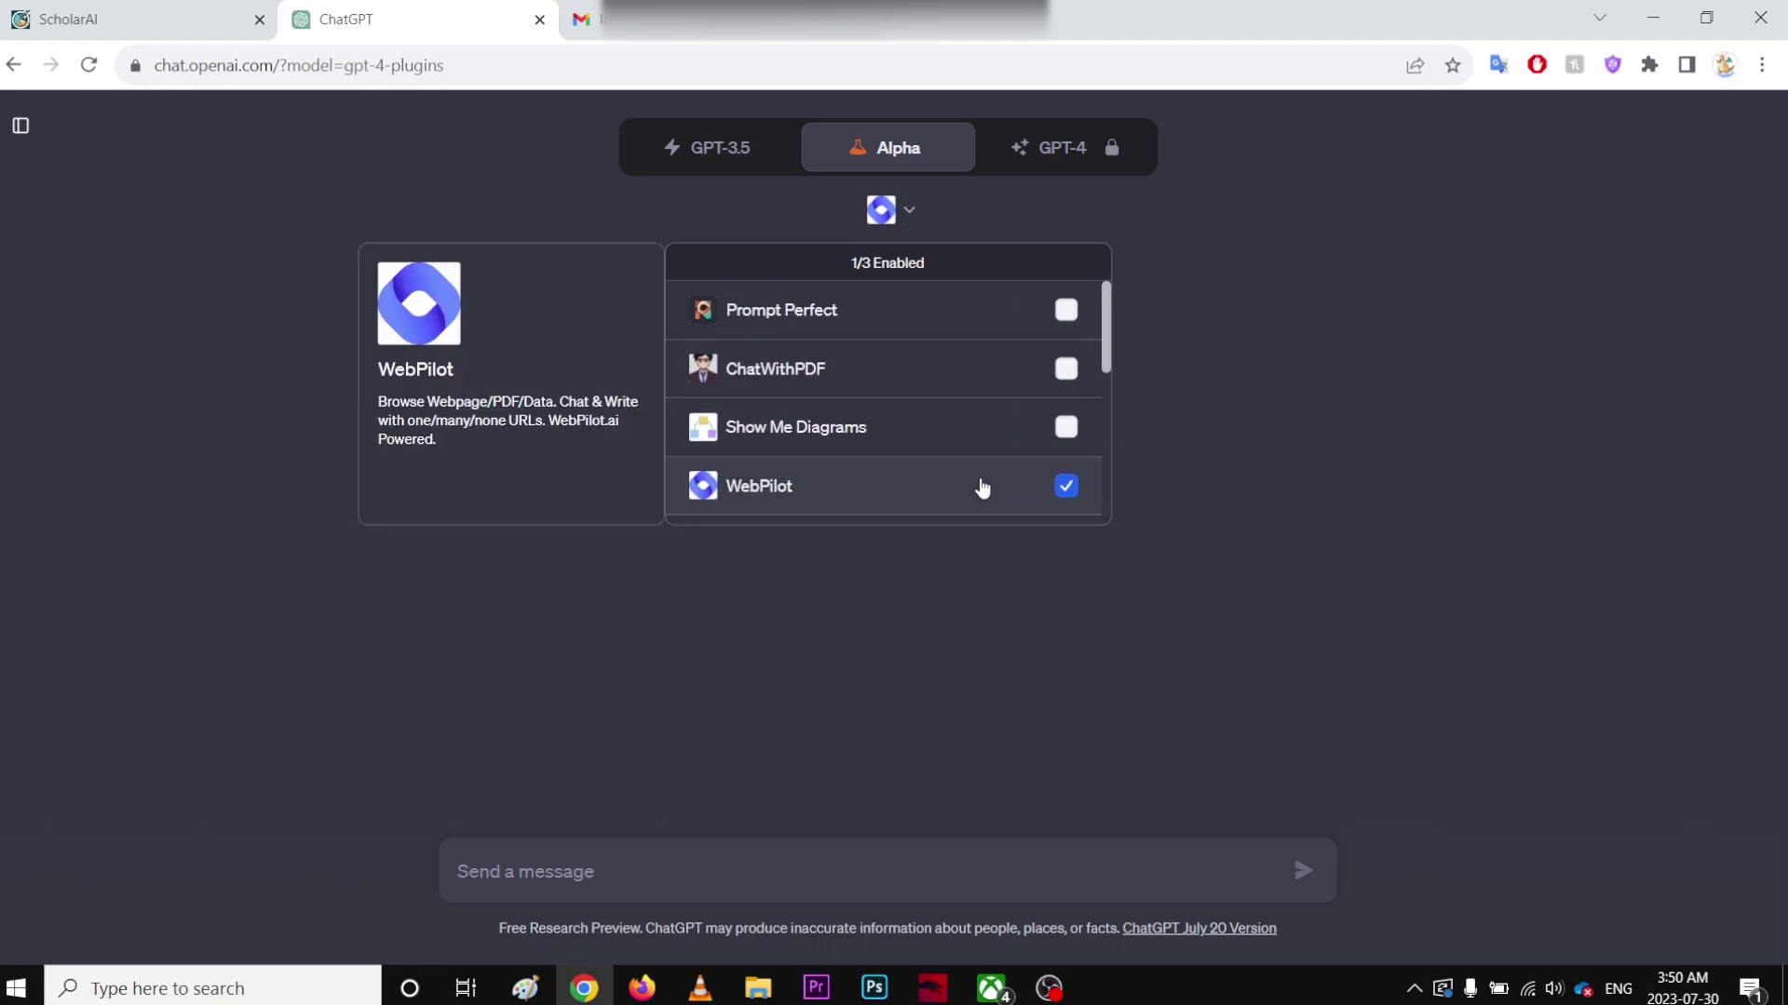
left_click(1066, 369)
scroll(1005, 447, "down", 2)
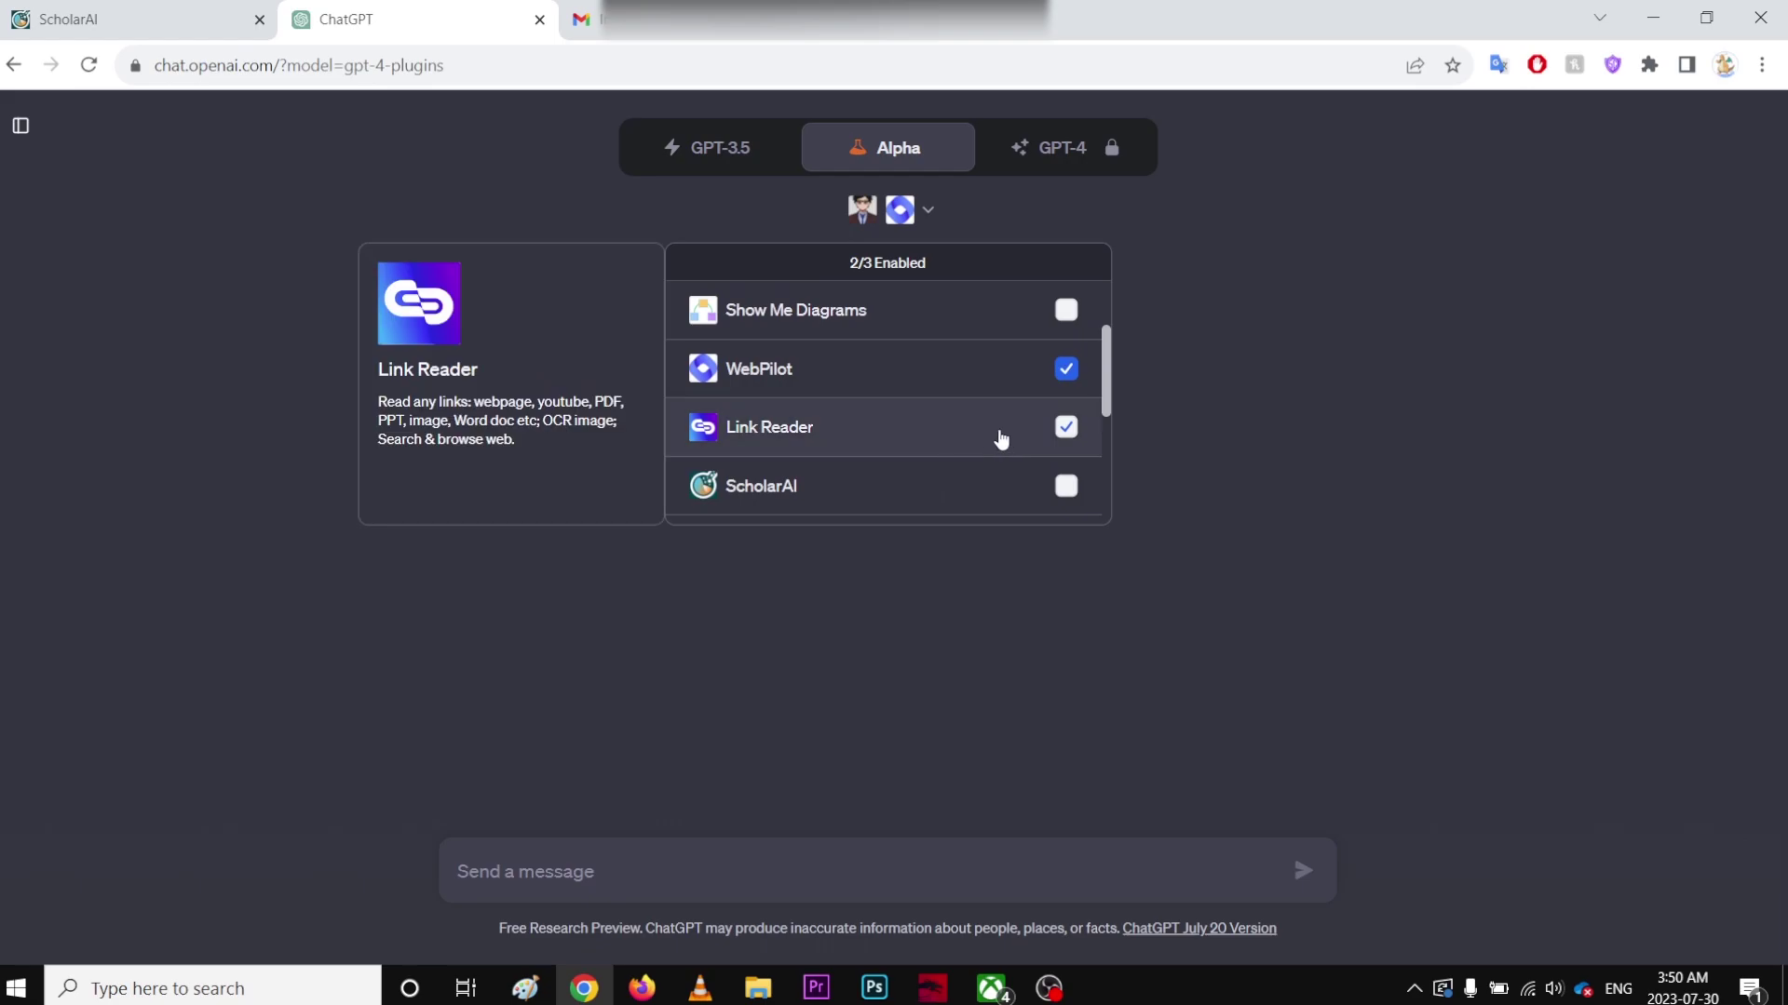
left_click(1004, 441)
left_click(900, 649)
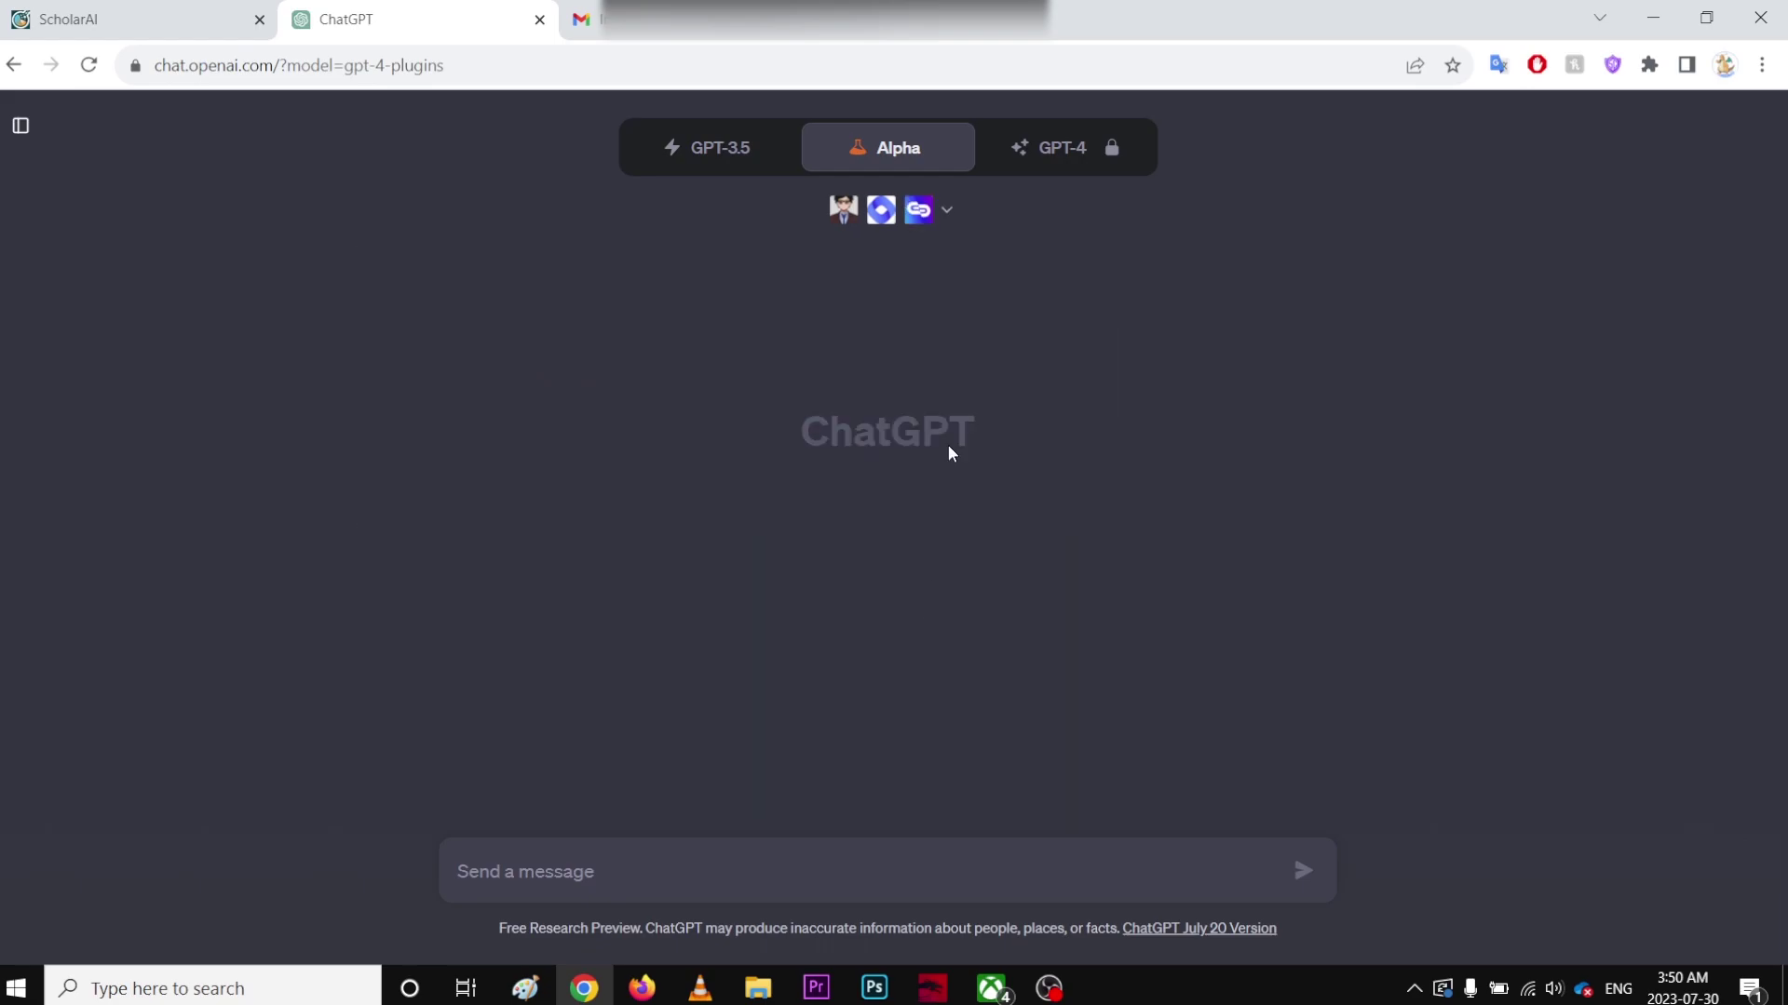
key("ctrl+t")
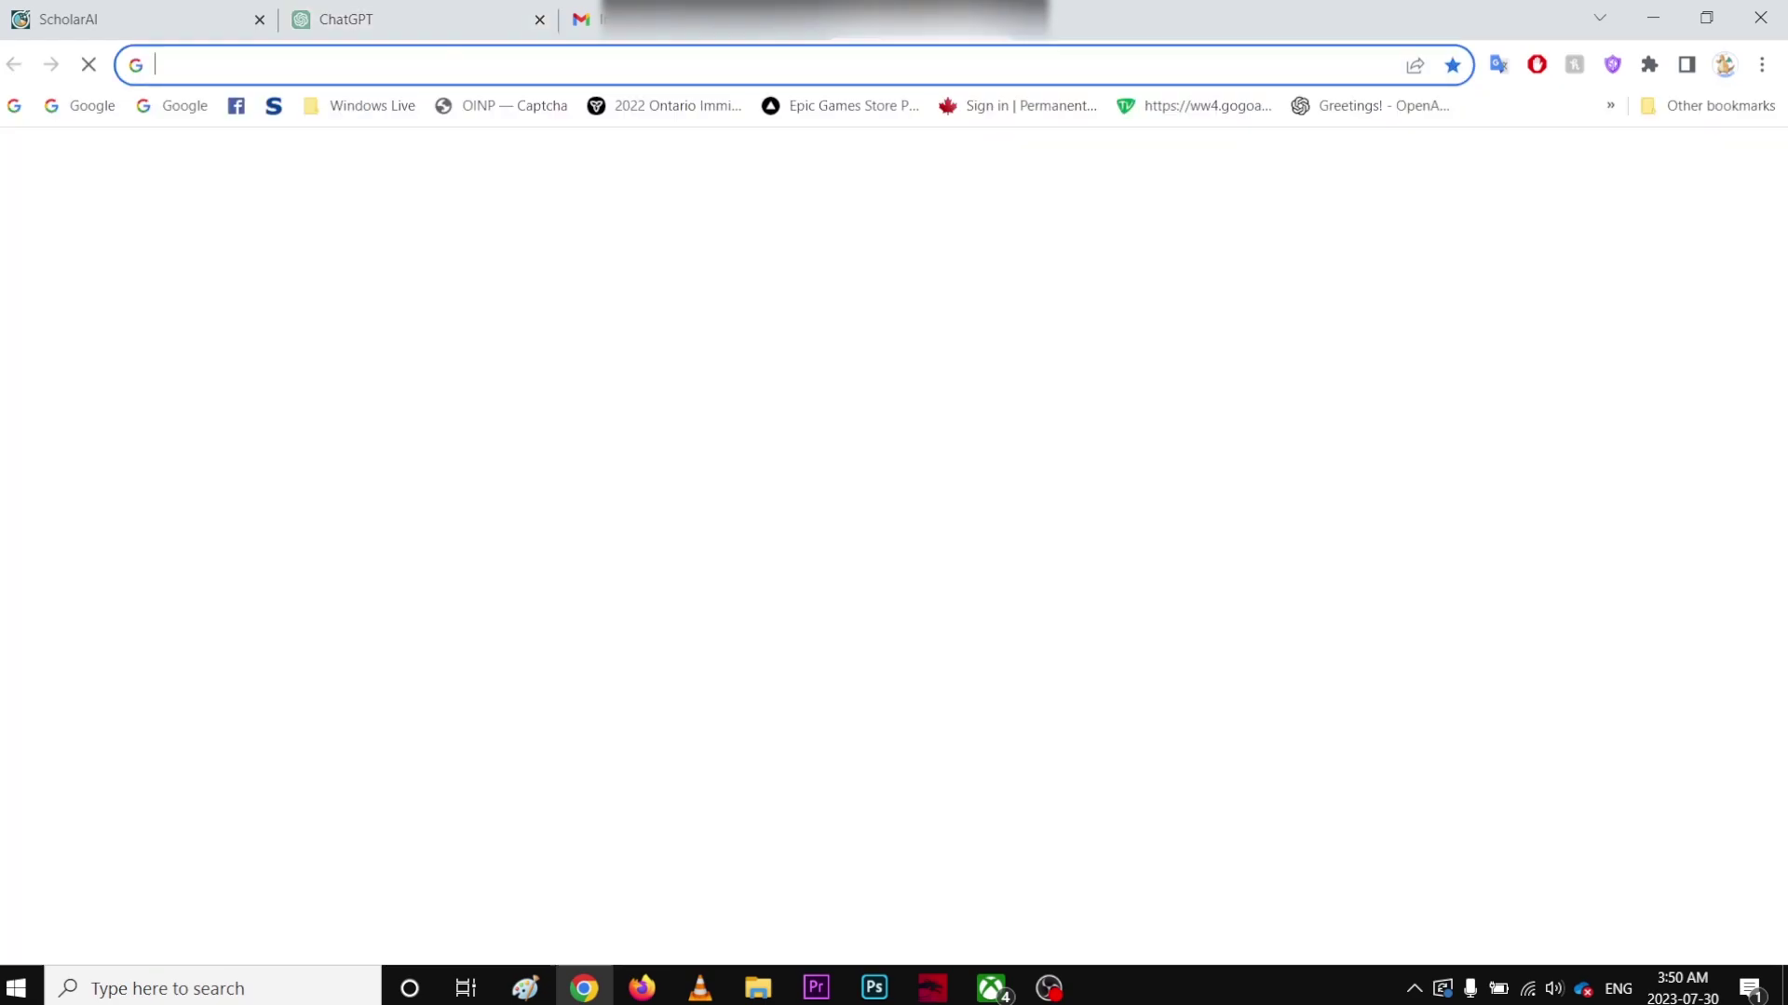
Step: Open dota2.com from the 'dota' suggestion, select its address, and return to ChatGPT
type("dotabuff.com")
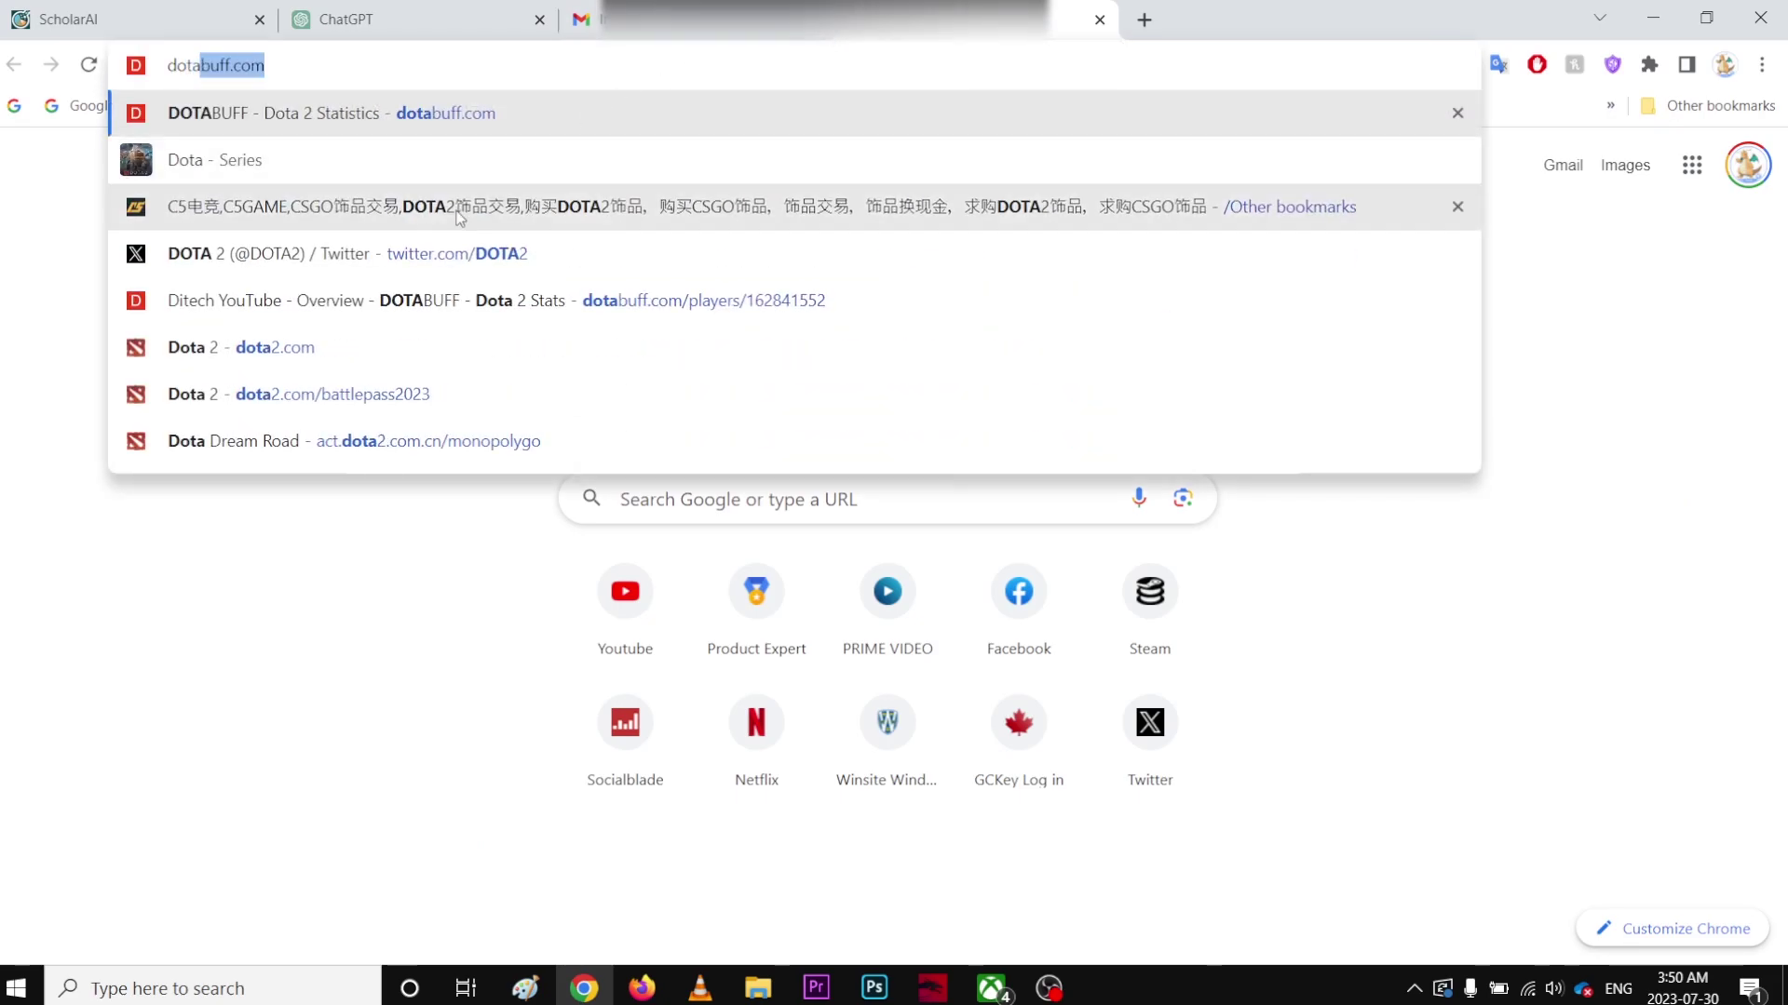
left_click(294, 355)
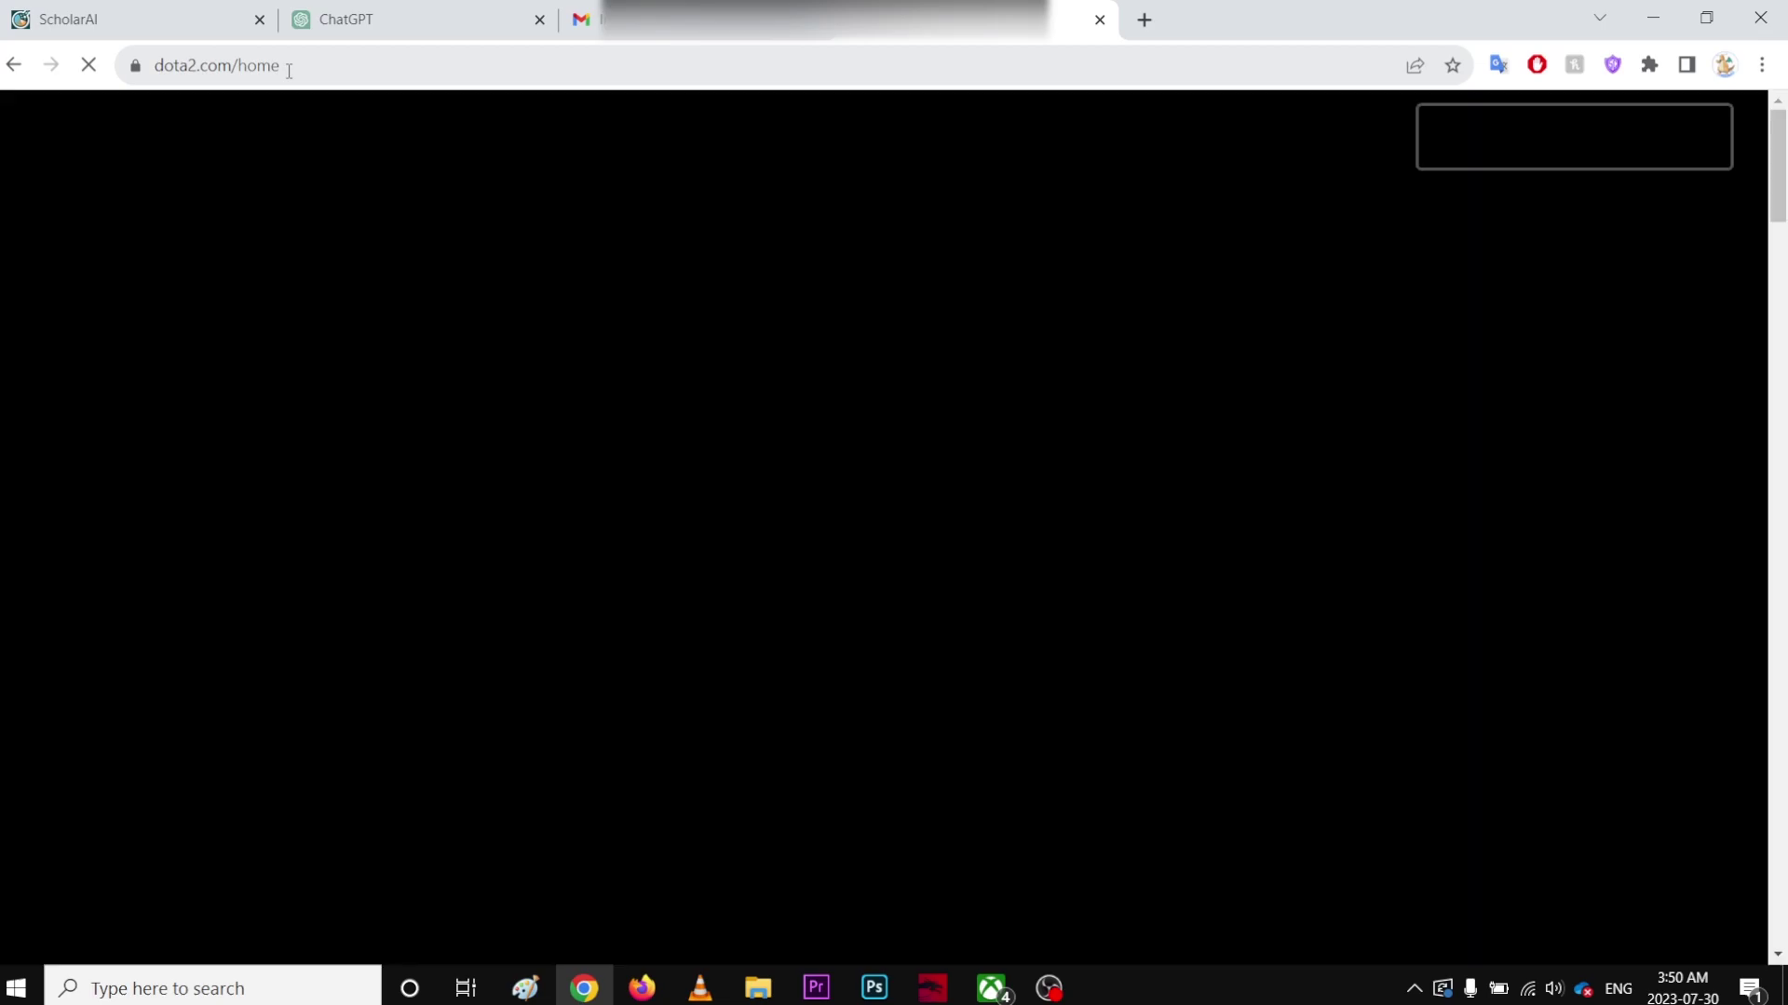
left_click(285, 65)
key("ctrl+c")
left_click(484, 19)
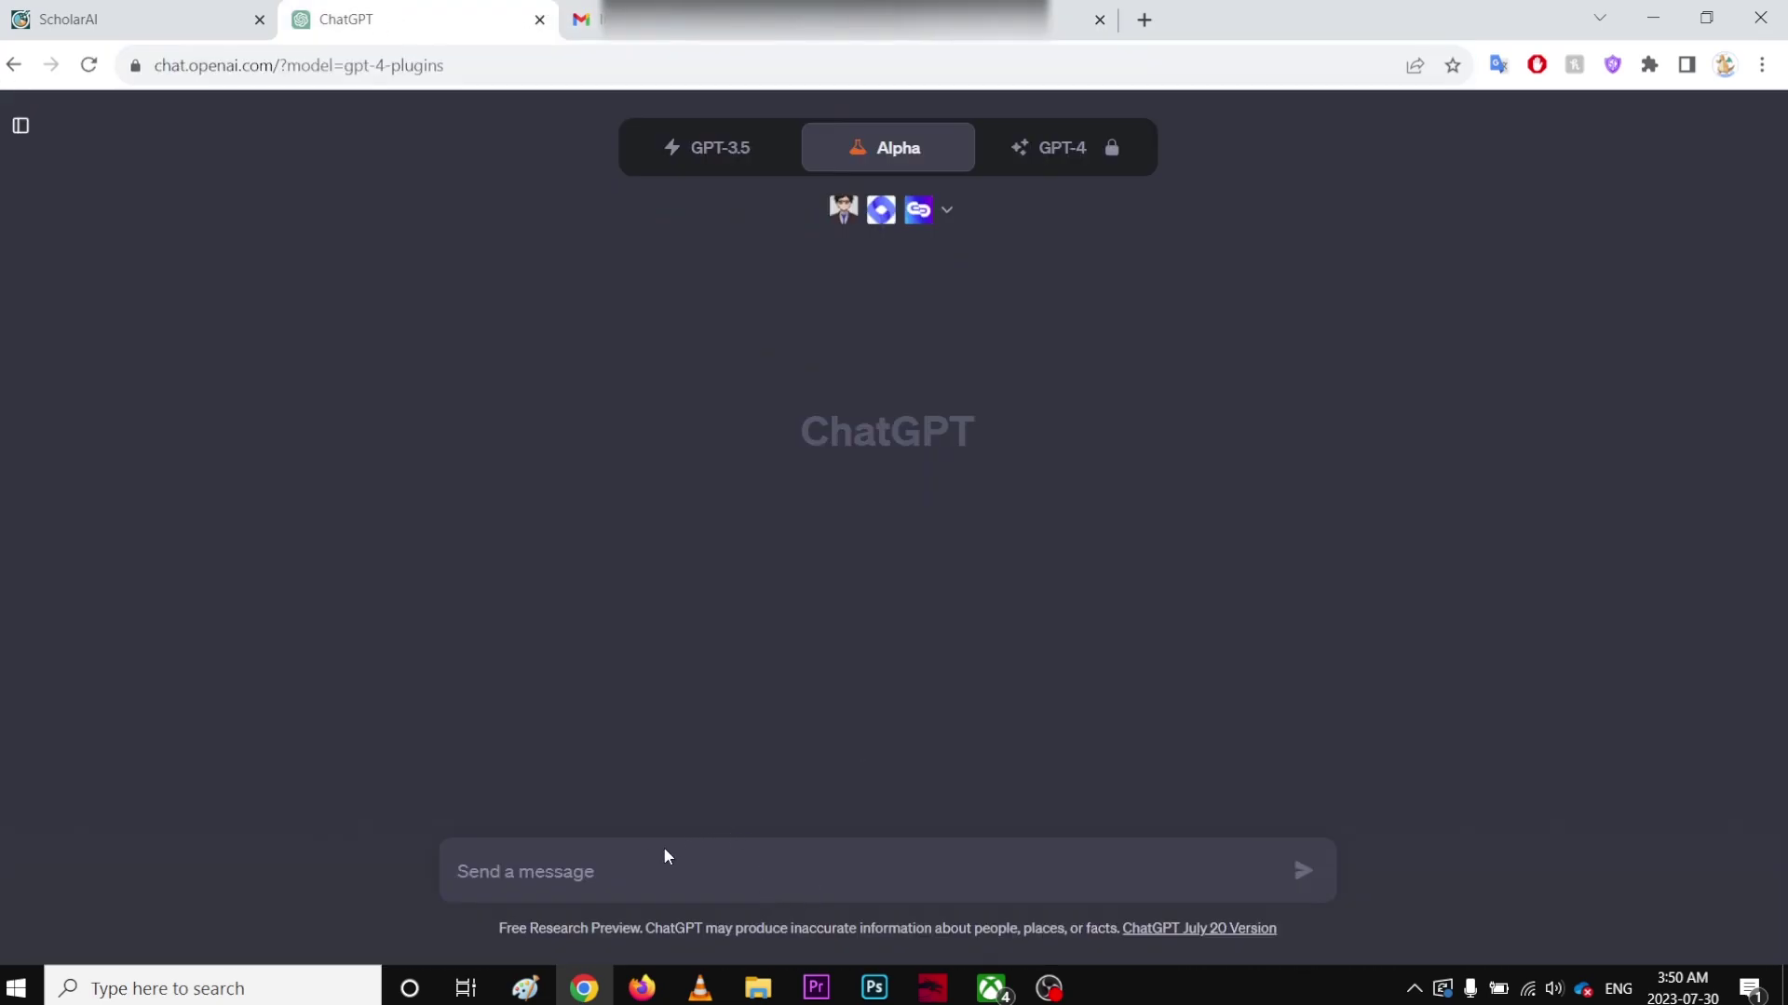
key("ctrl+v")
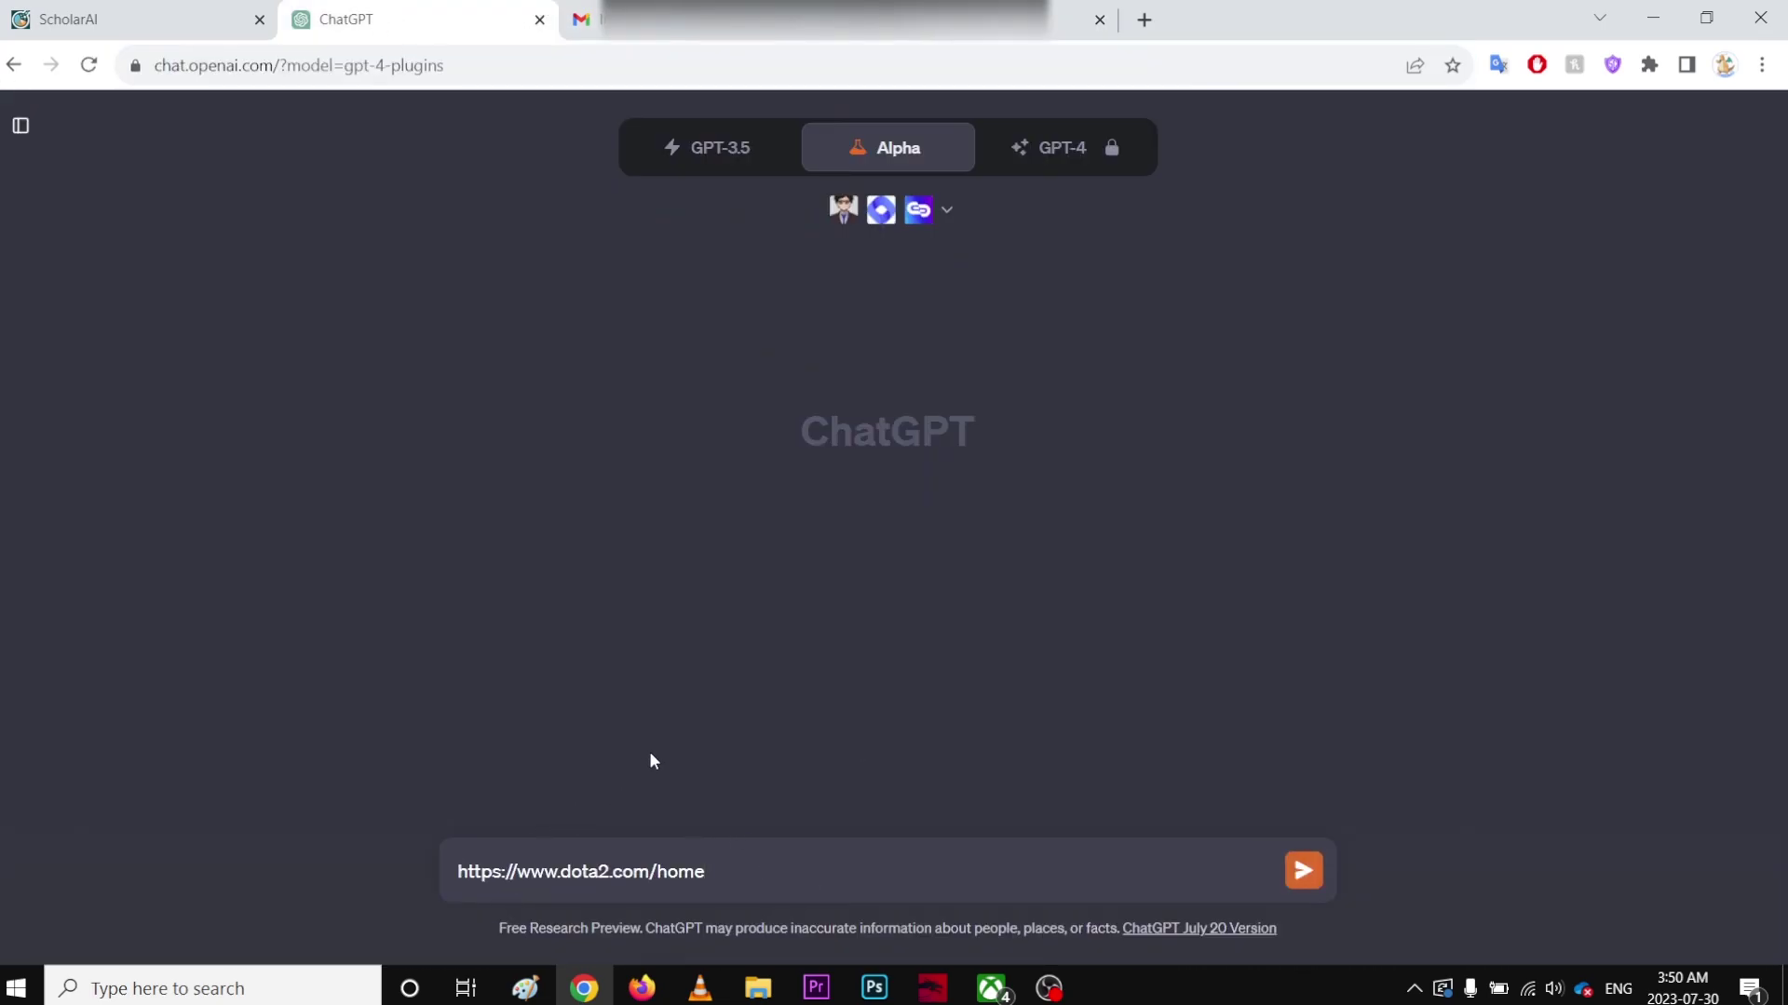
key("Return")
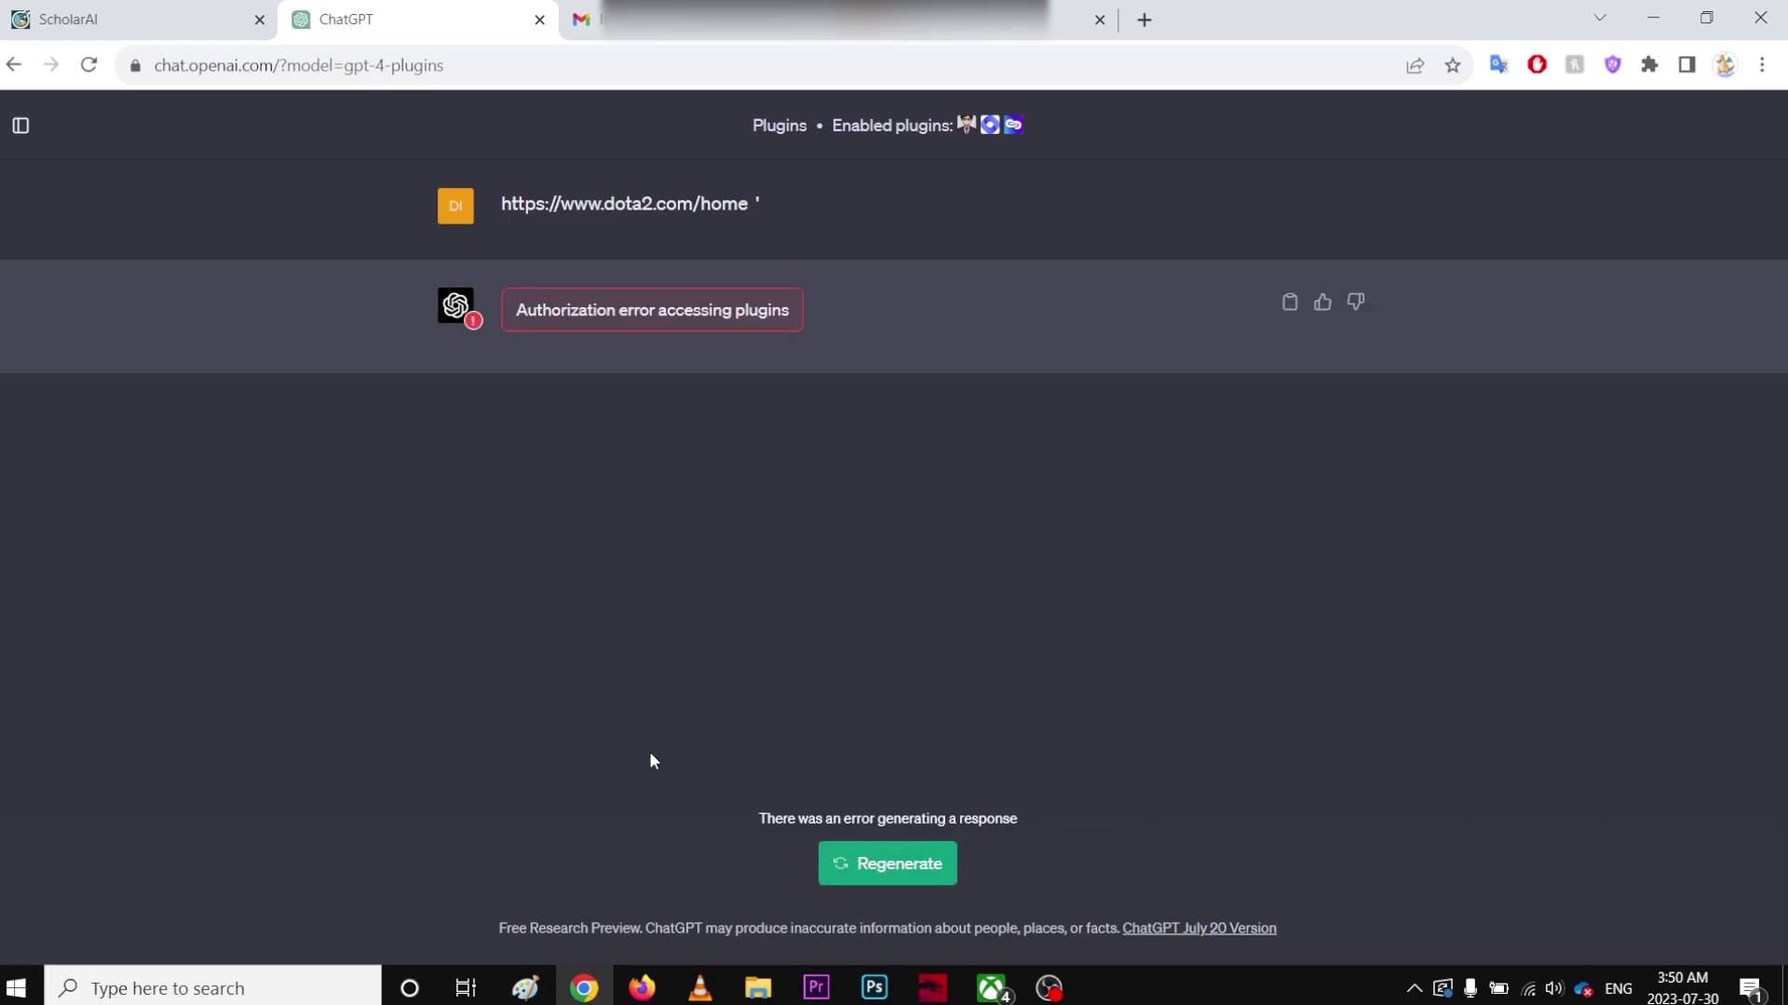
left_click(879, 863)
left_click(88, 65)
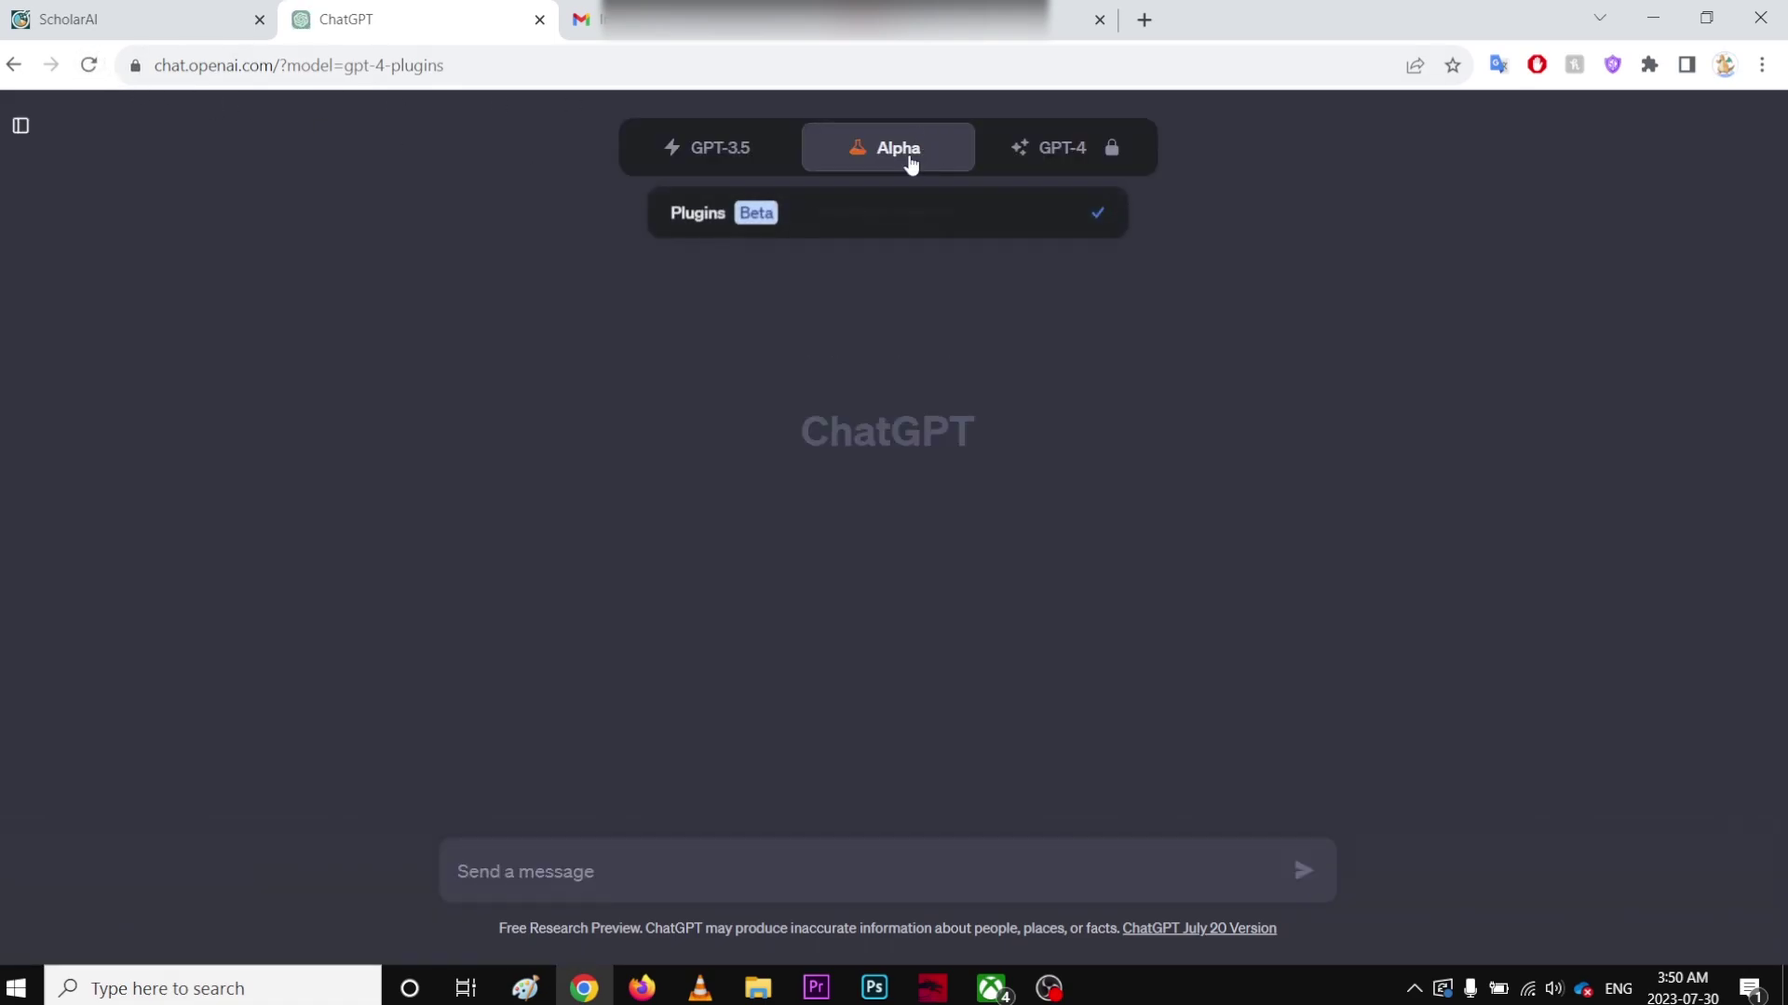
Step: Disable ChatWithPDF and send the dota2.com home URL for WebPilot to summarize
left_click(934, 217)
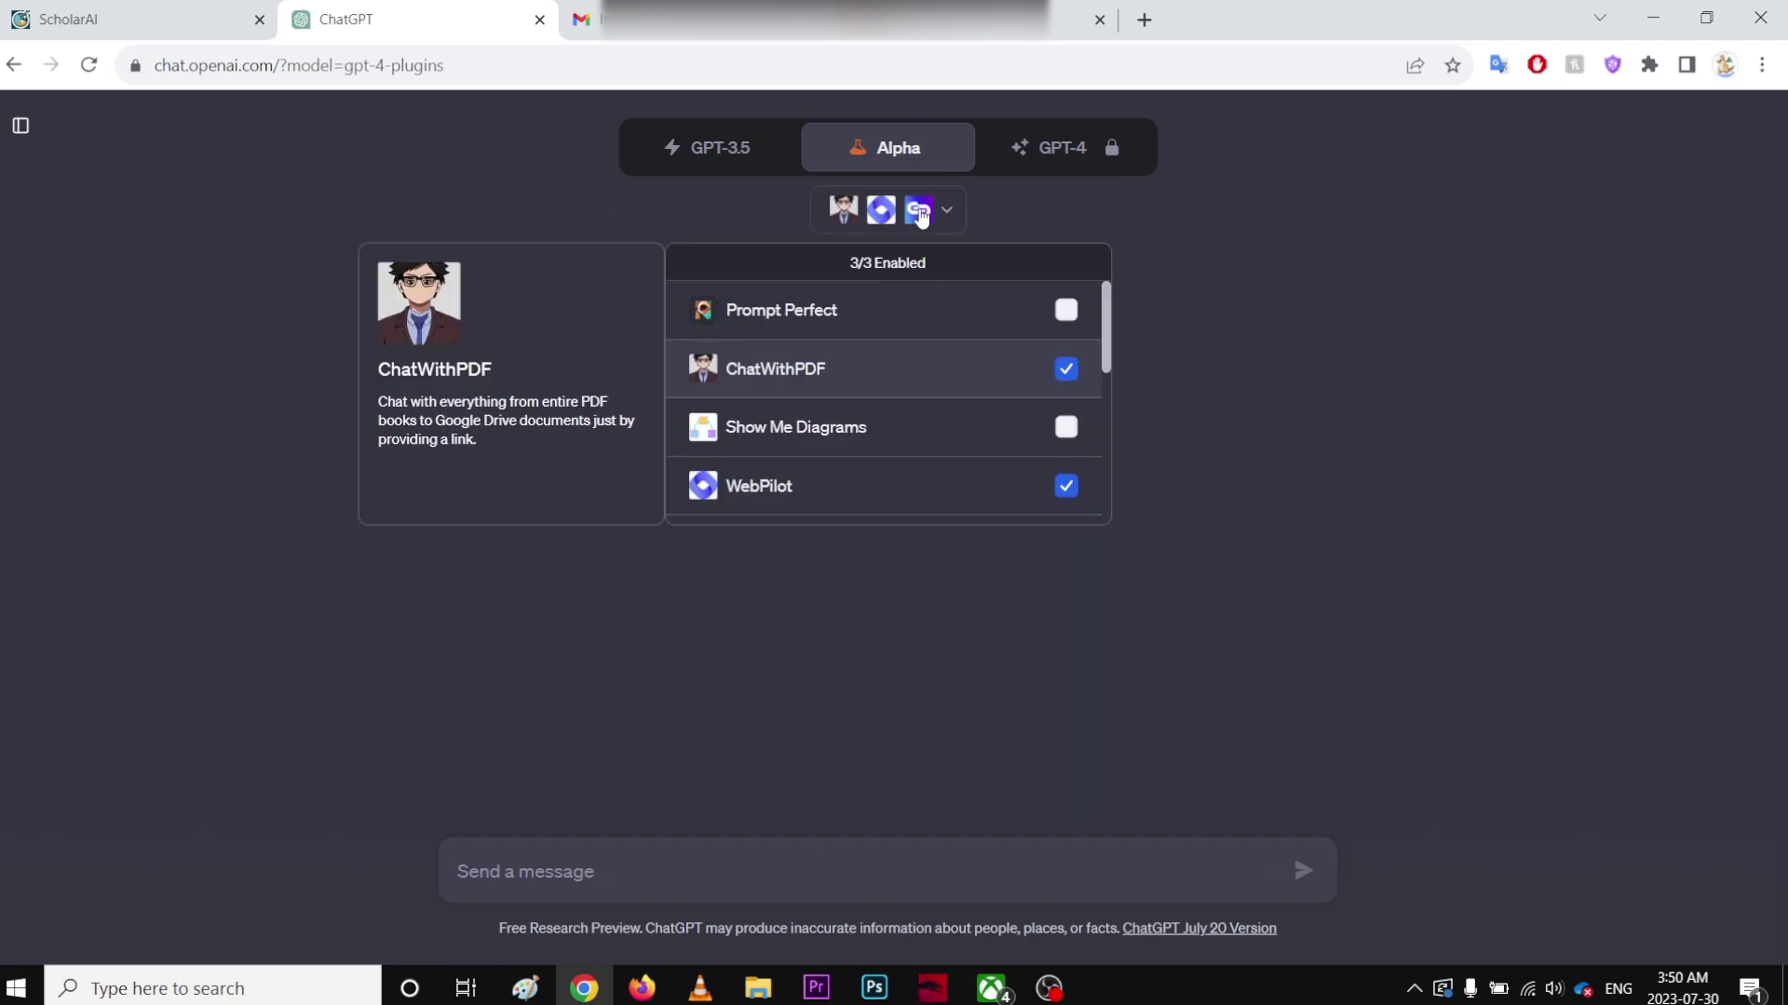
left_click(1061, 372)
left_click(699, 858)
key("ctrl+v")
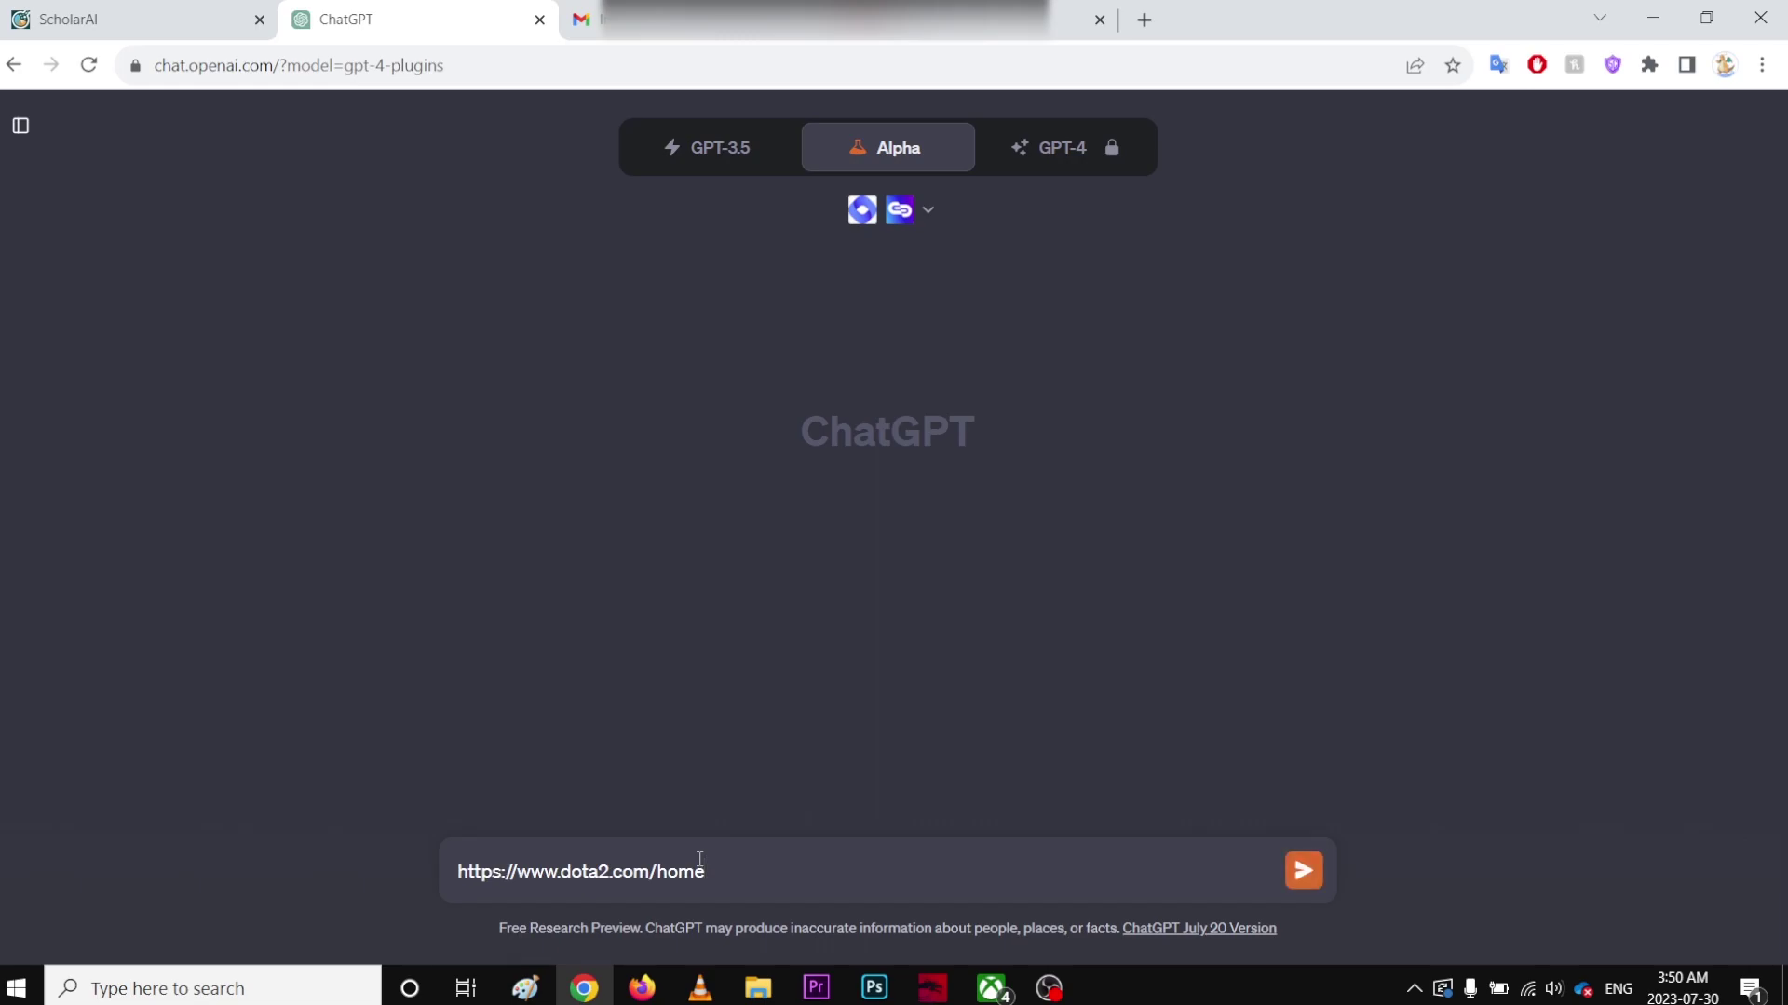
key("Return")
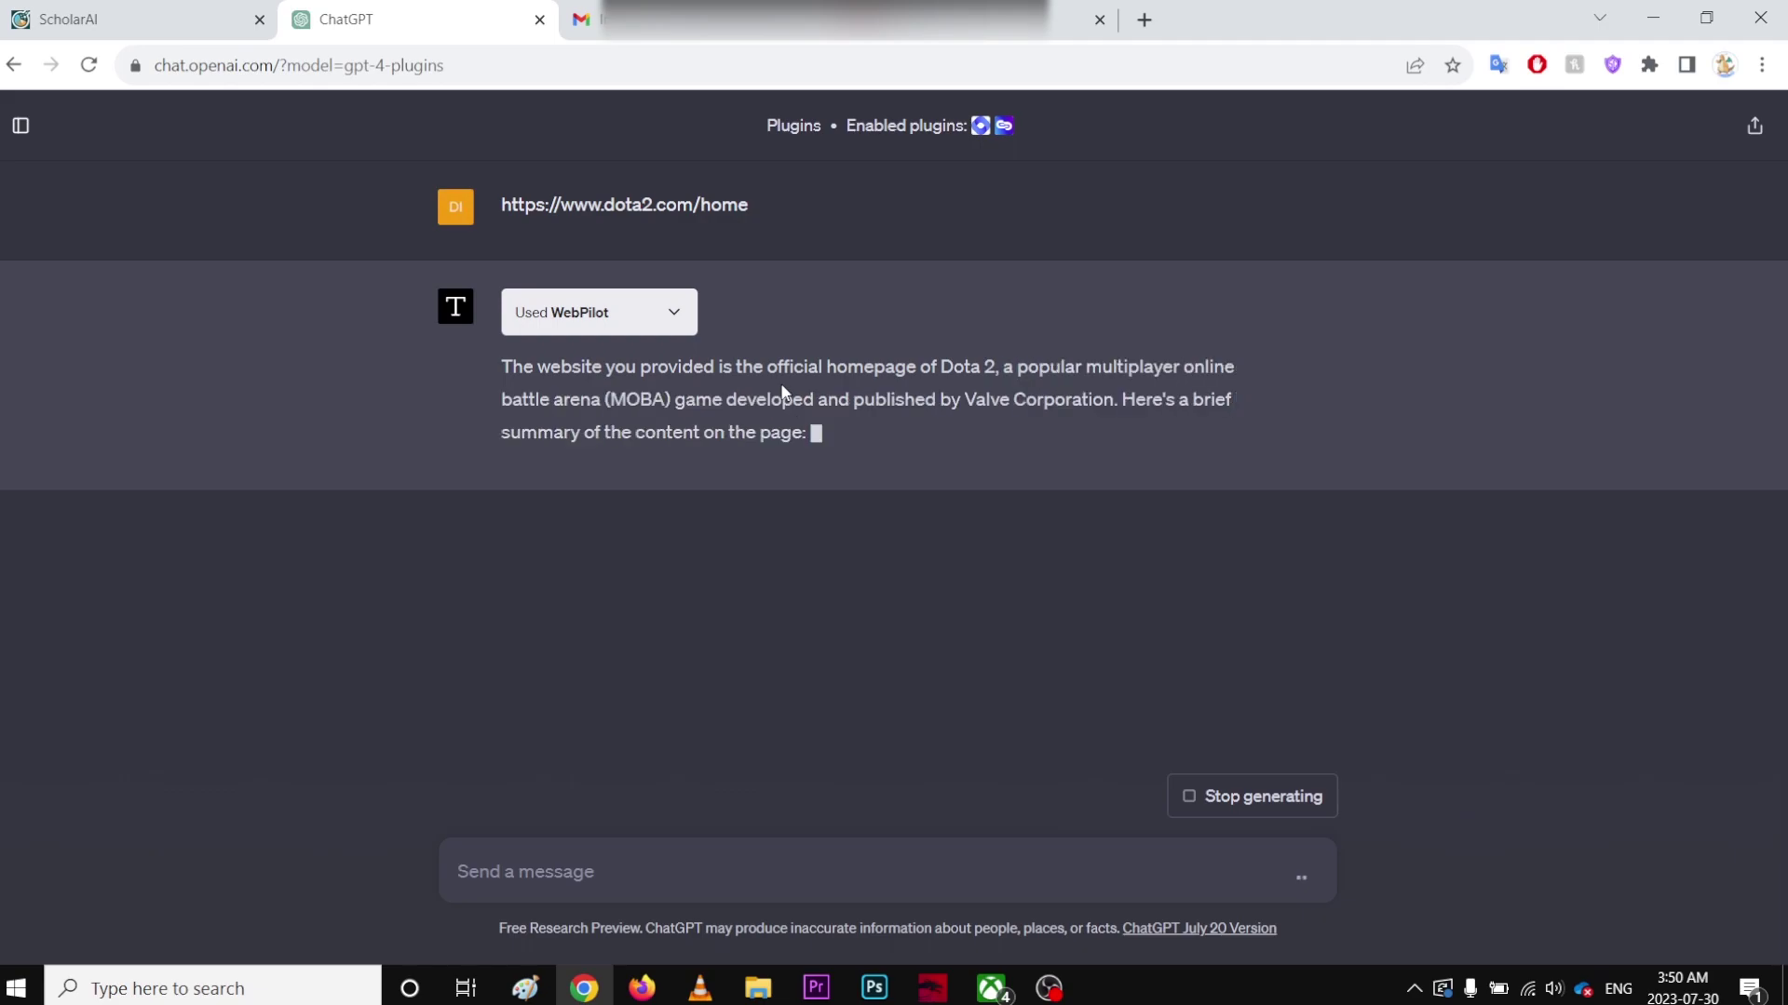
left_click(90, 64)
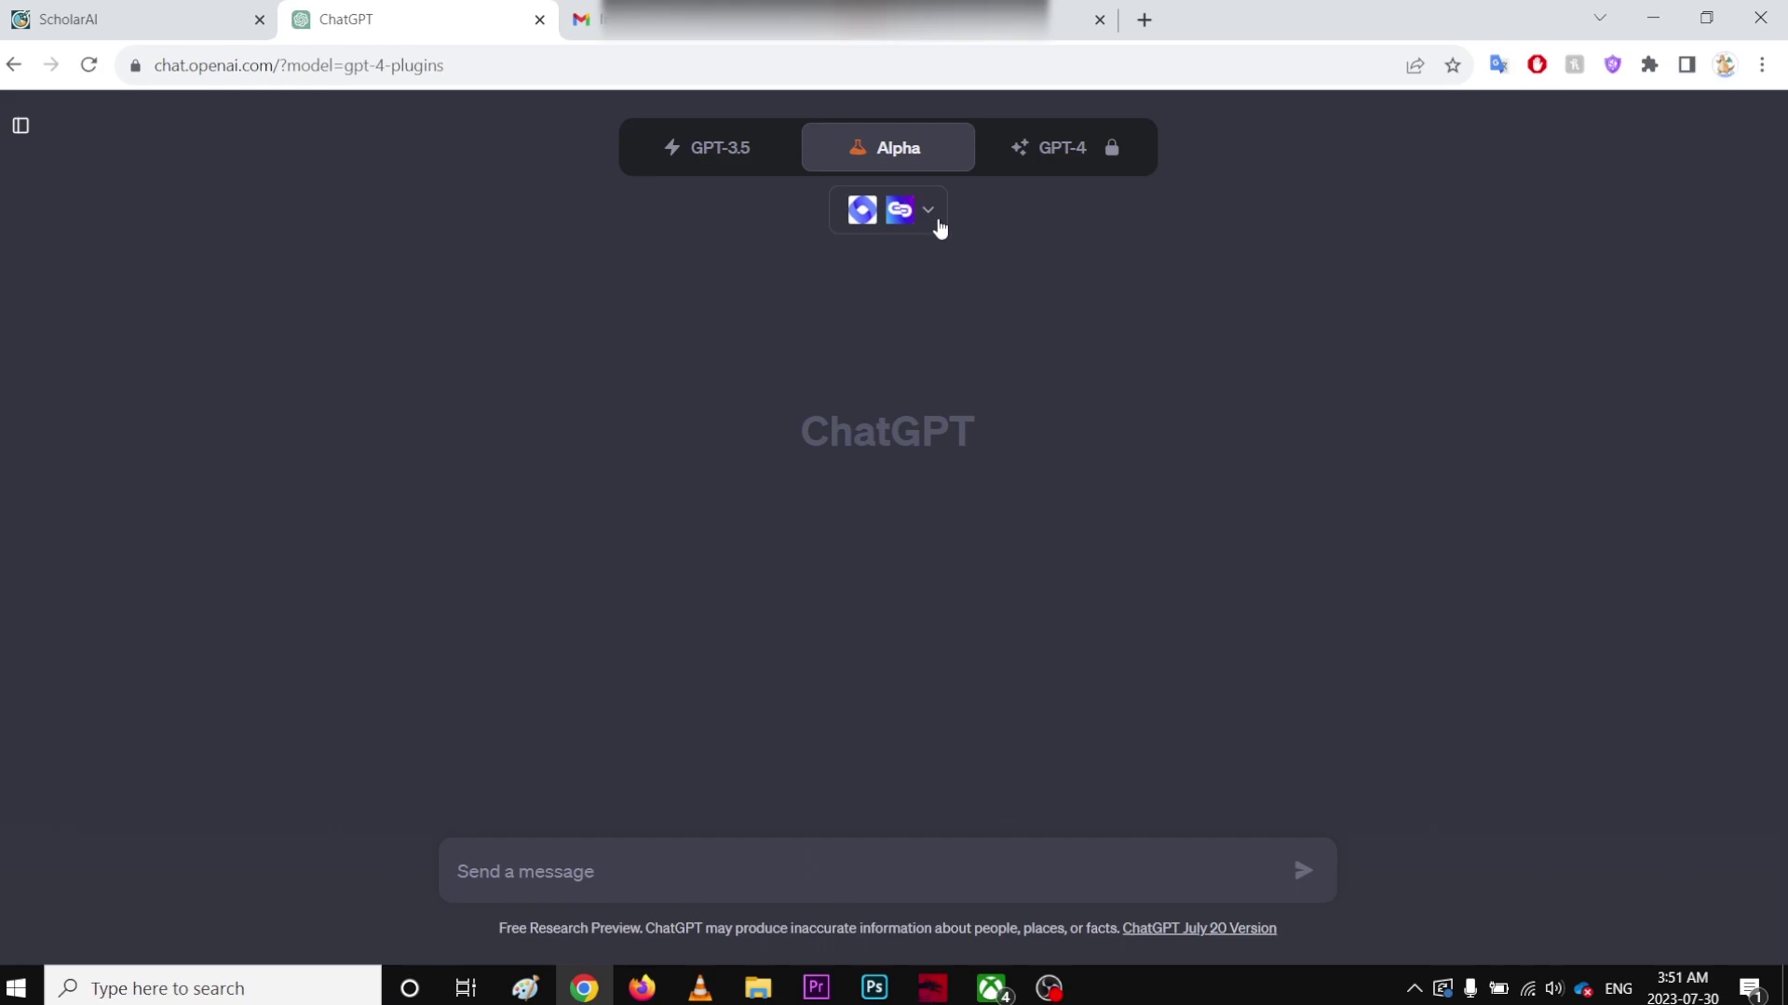
Step: Uninstall ChatWithPDF from the Plugin store, leaving Link Reader and WebPilot enabled
left_click(931, 219)
left_click(896, 387)
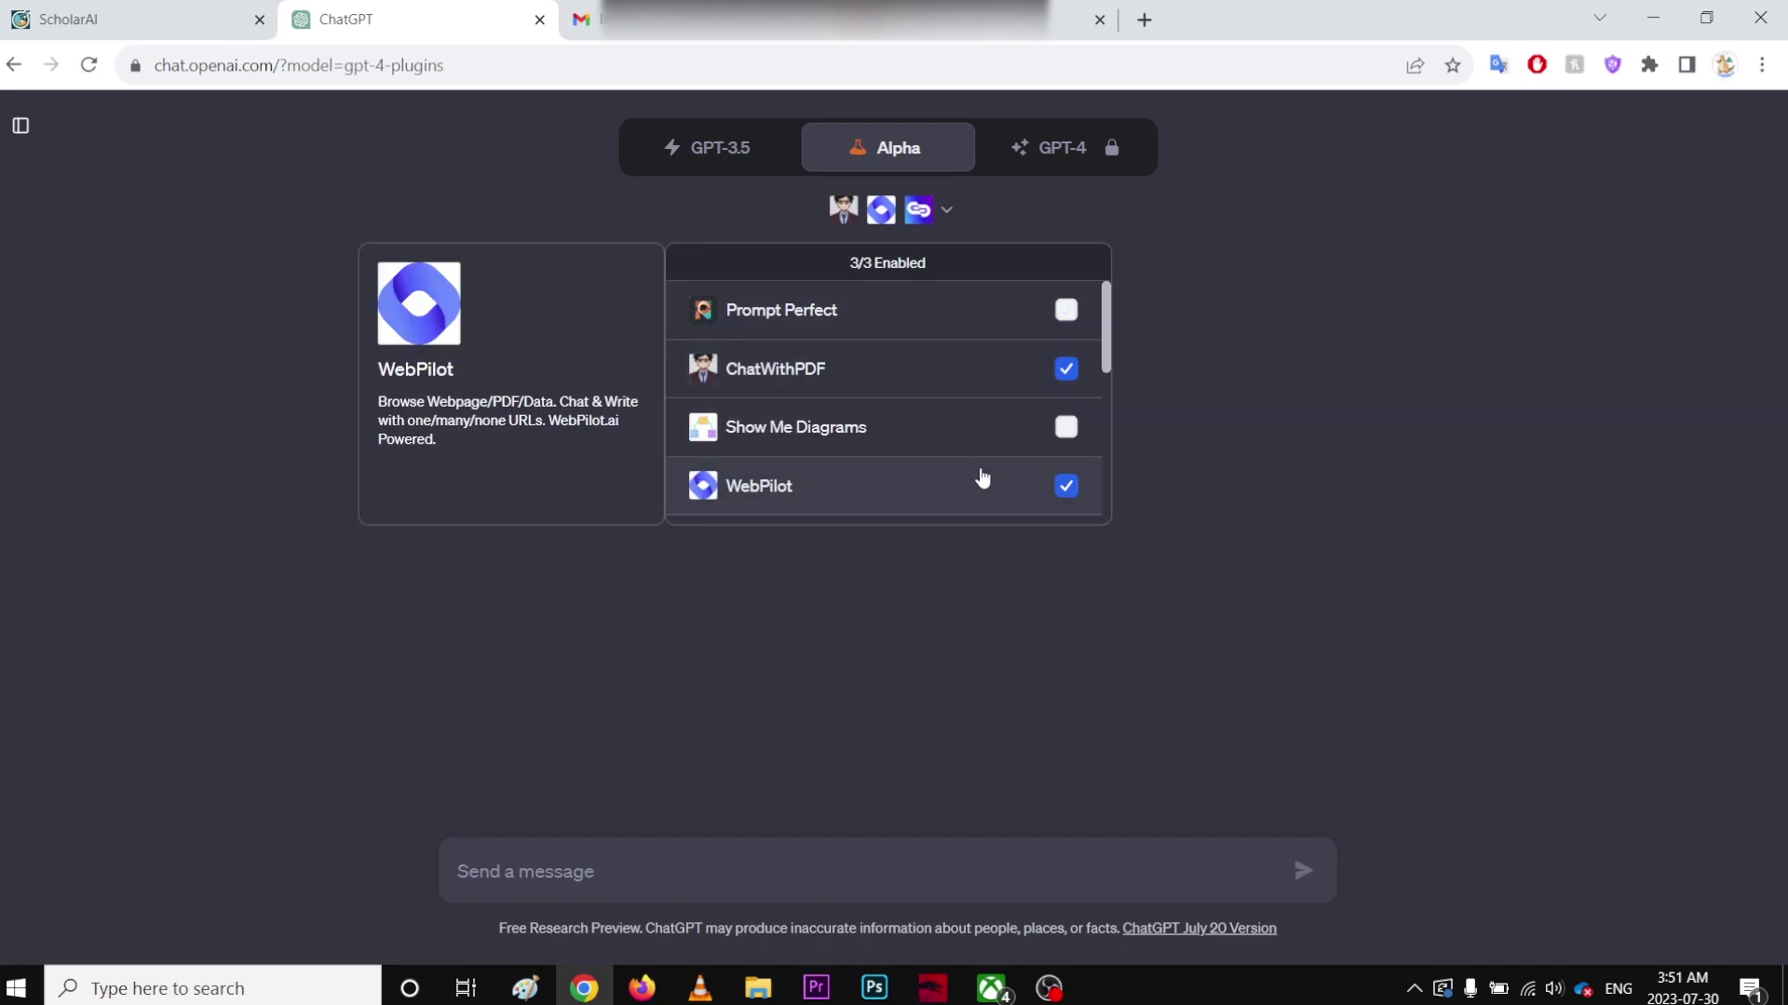
left_click(1001, 372)
scroll(1005, 424, "down", 4)
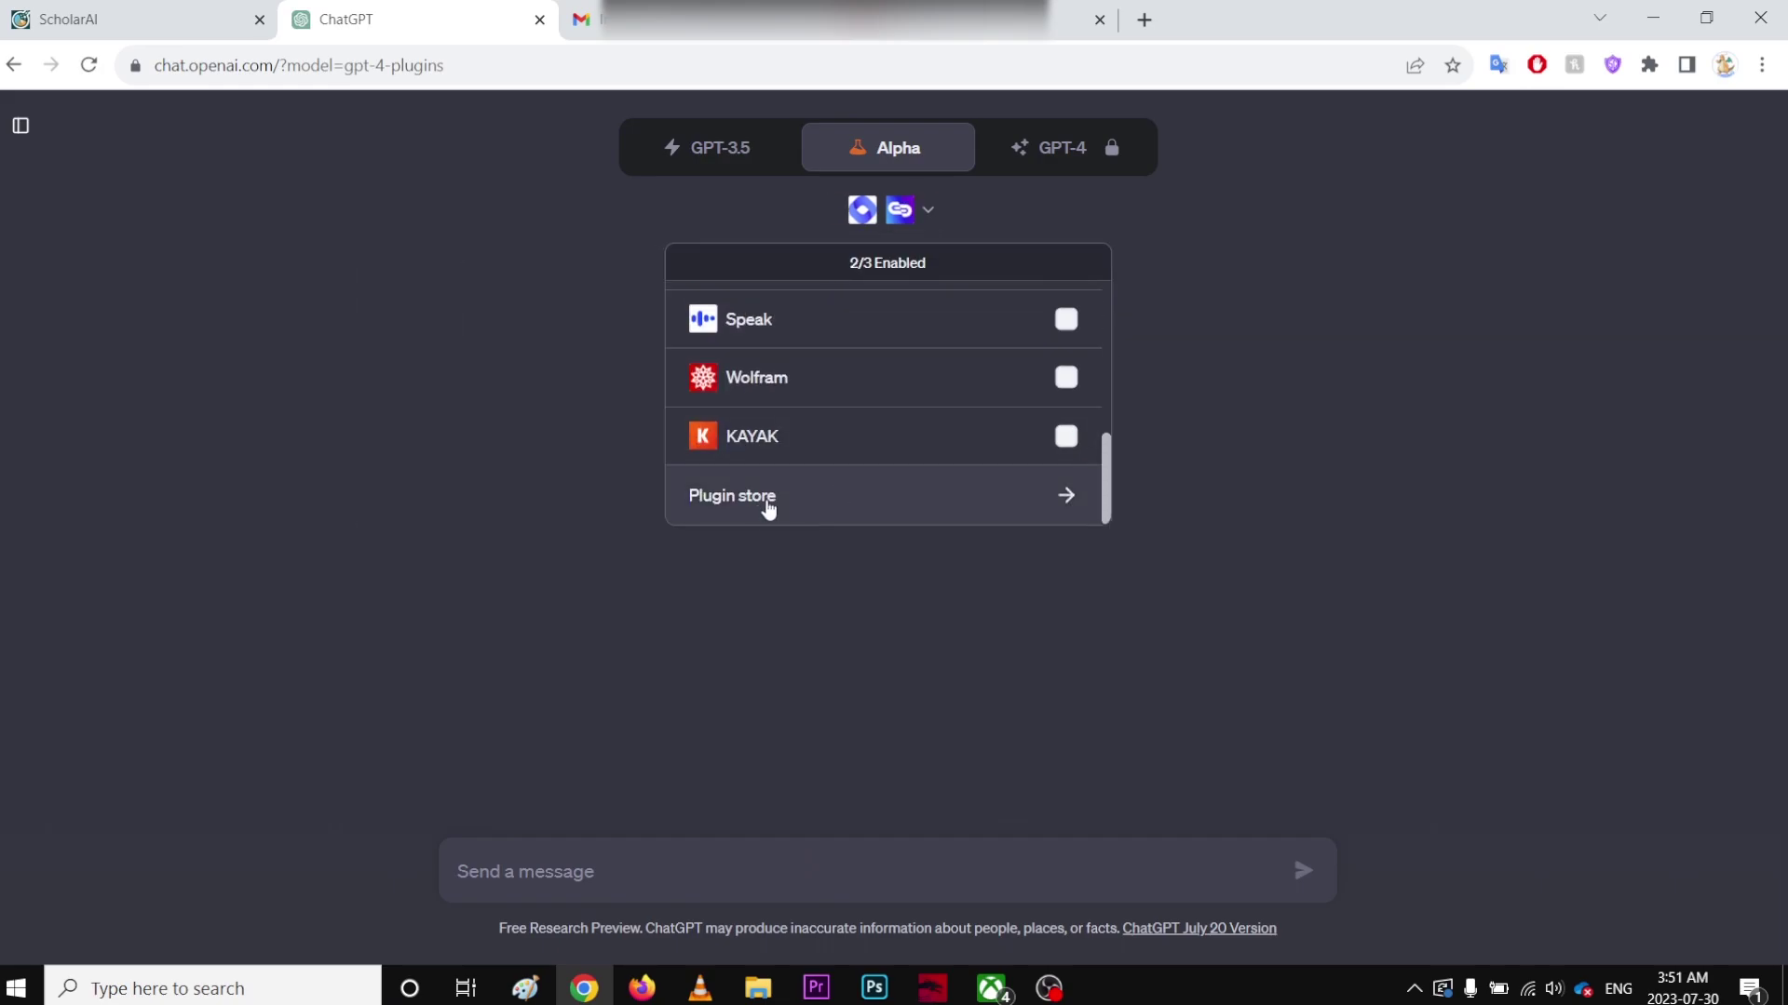
left_click(763, 498)
left_click(1066, 445)
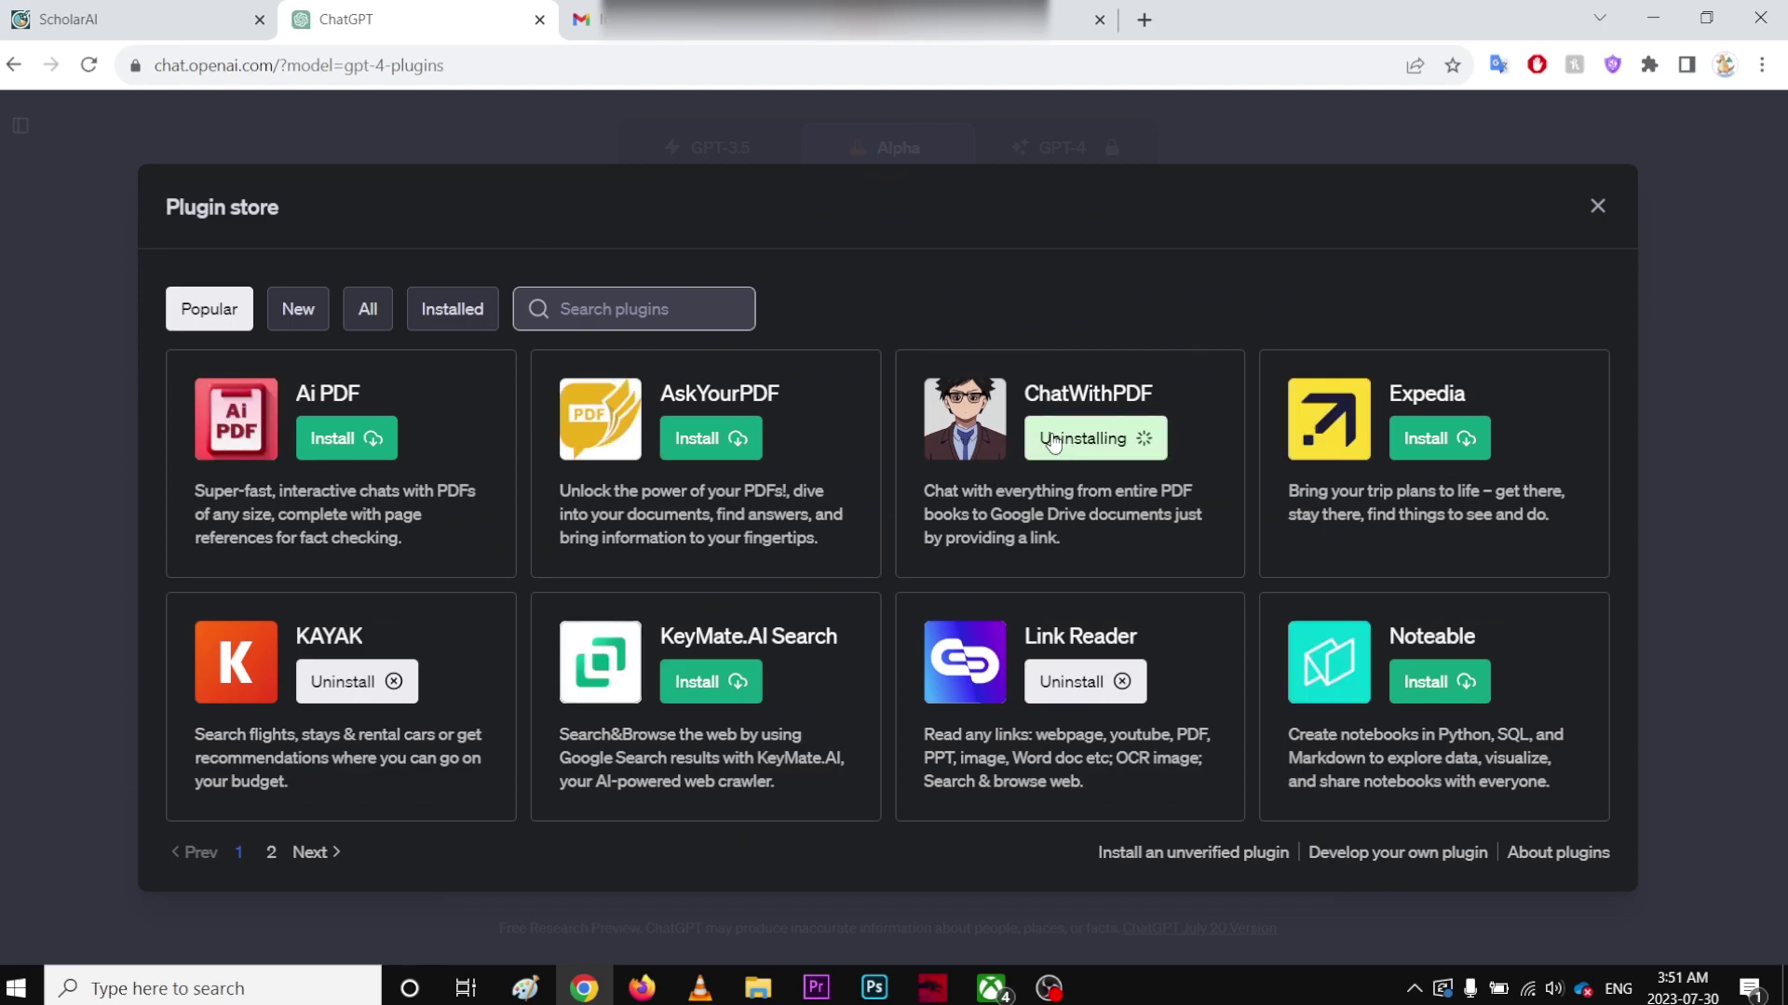
left_click(1597, 206)
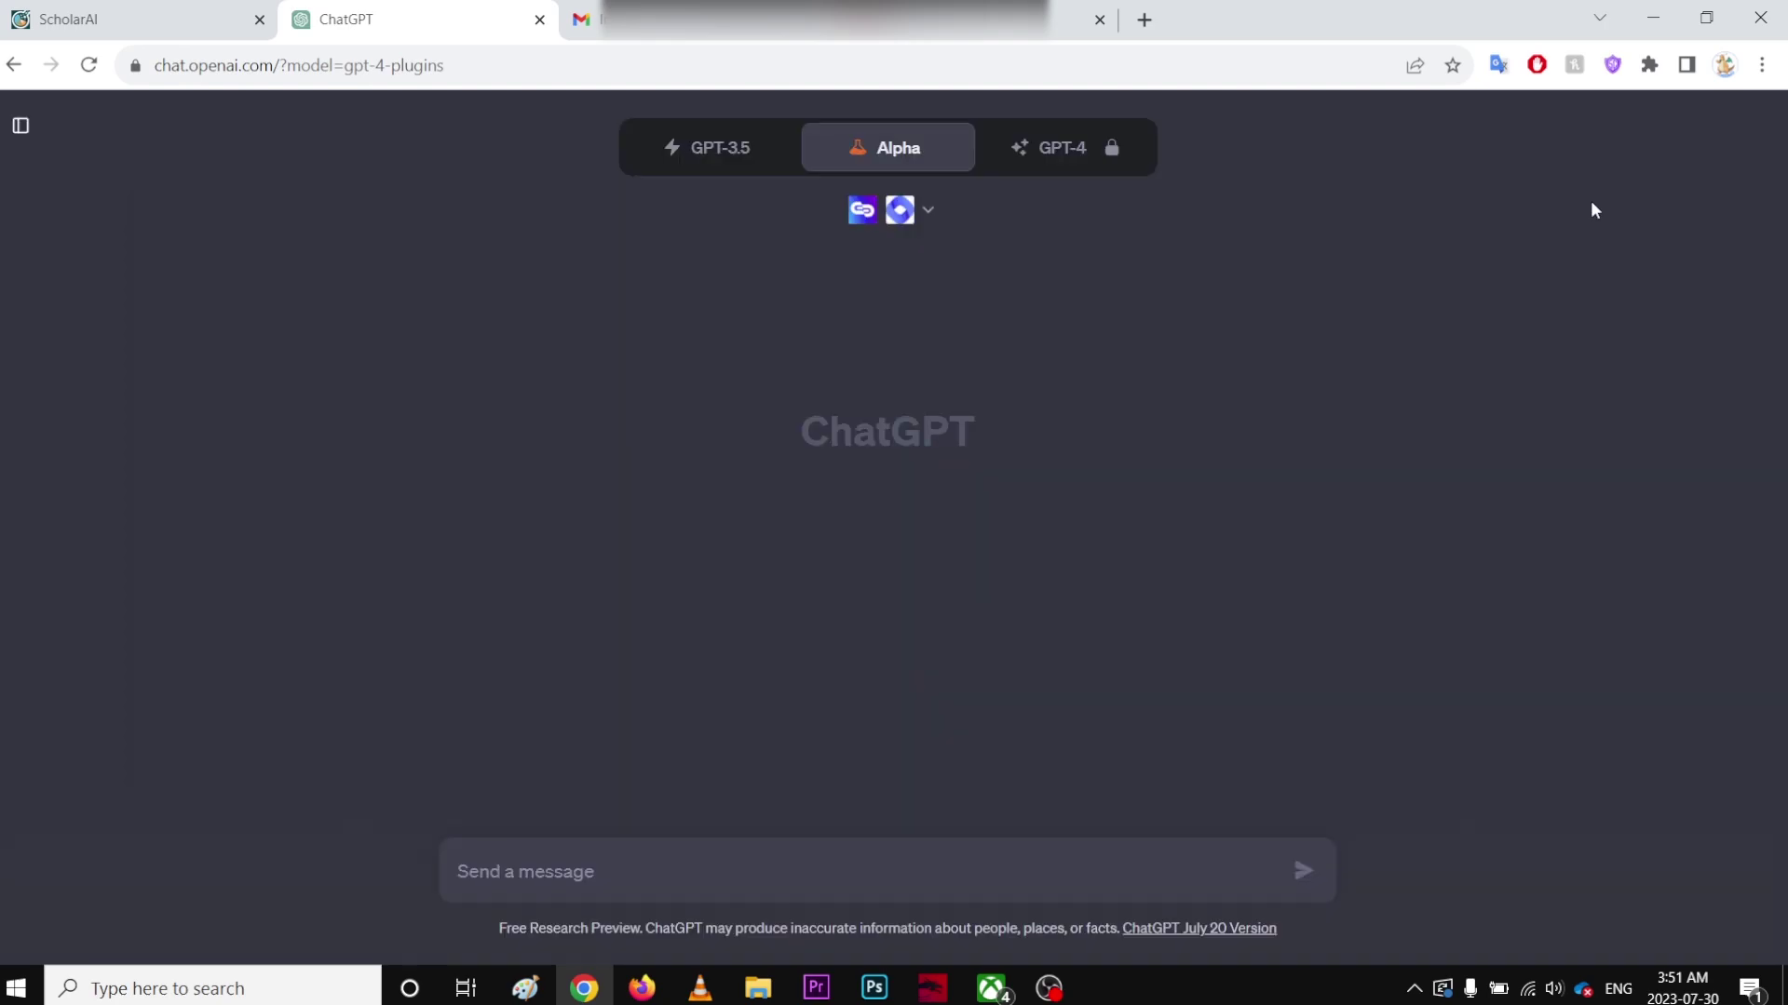
Step: Reload the chat and choose Install on the ChatWithPDF card in the Plugin store
left_click(90, 64)
left_click(913, 214)
mouse_move(902, 438)
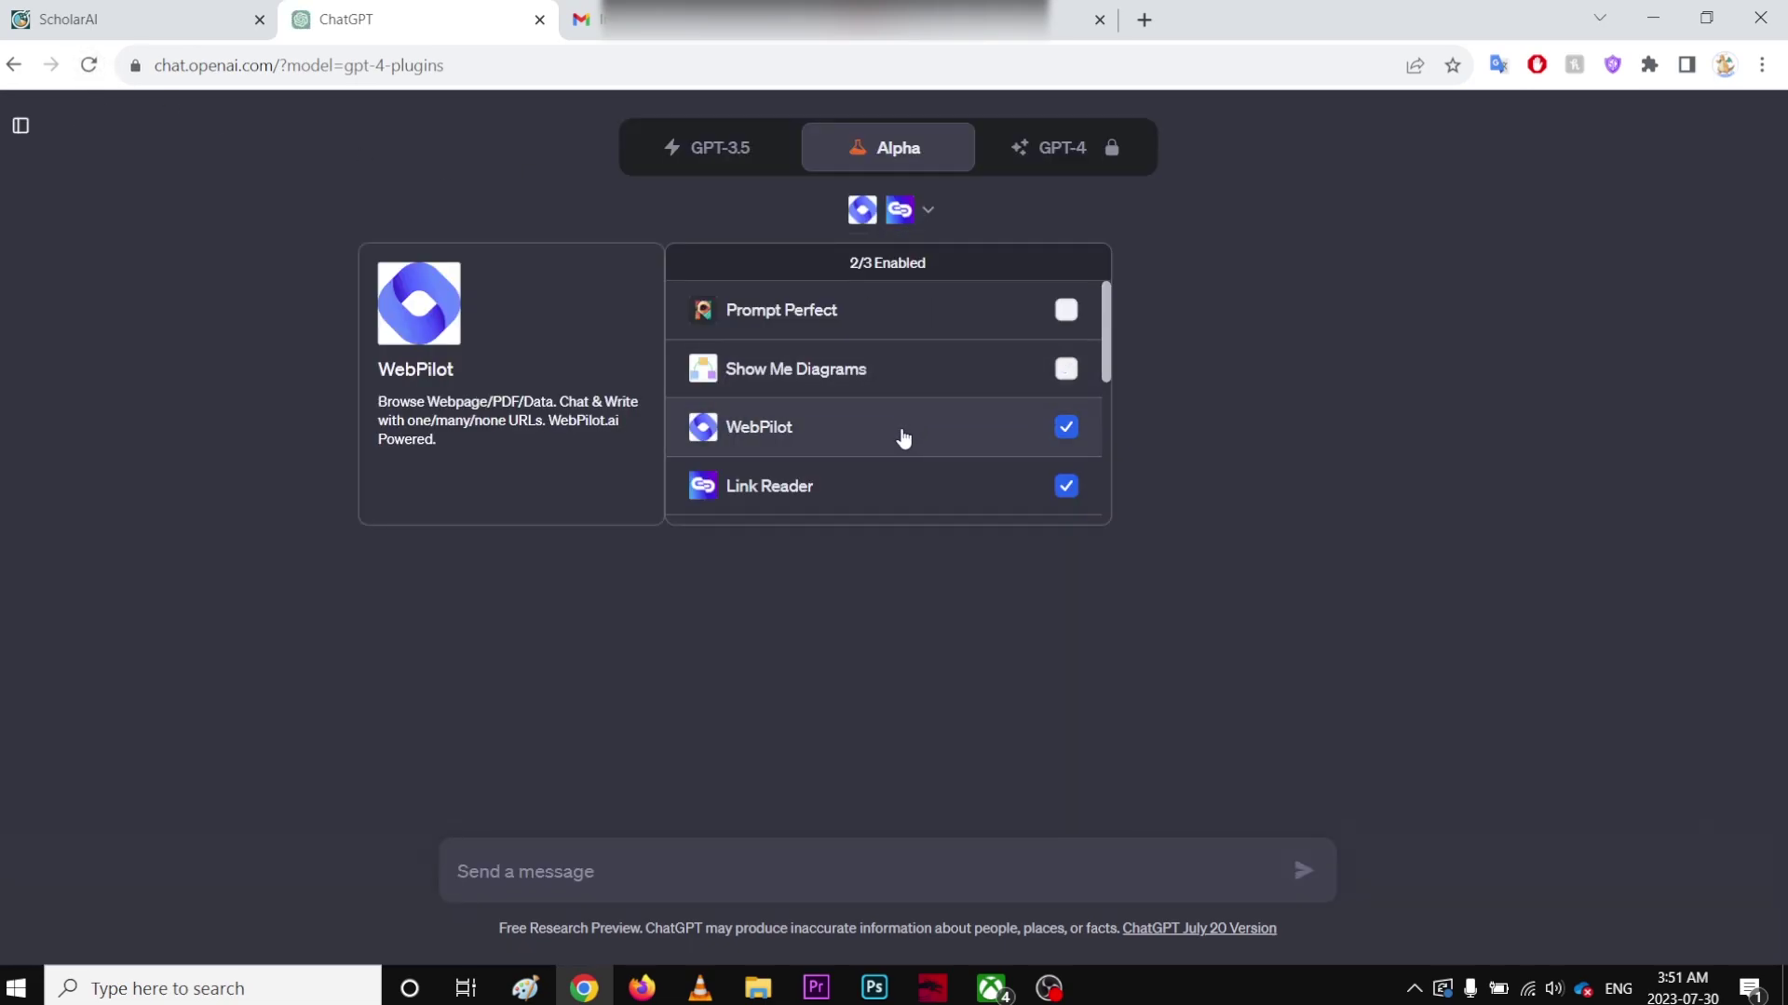
scroll(934, 410, "down", 5)
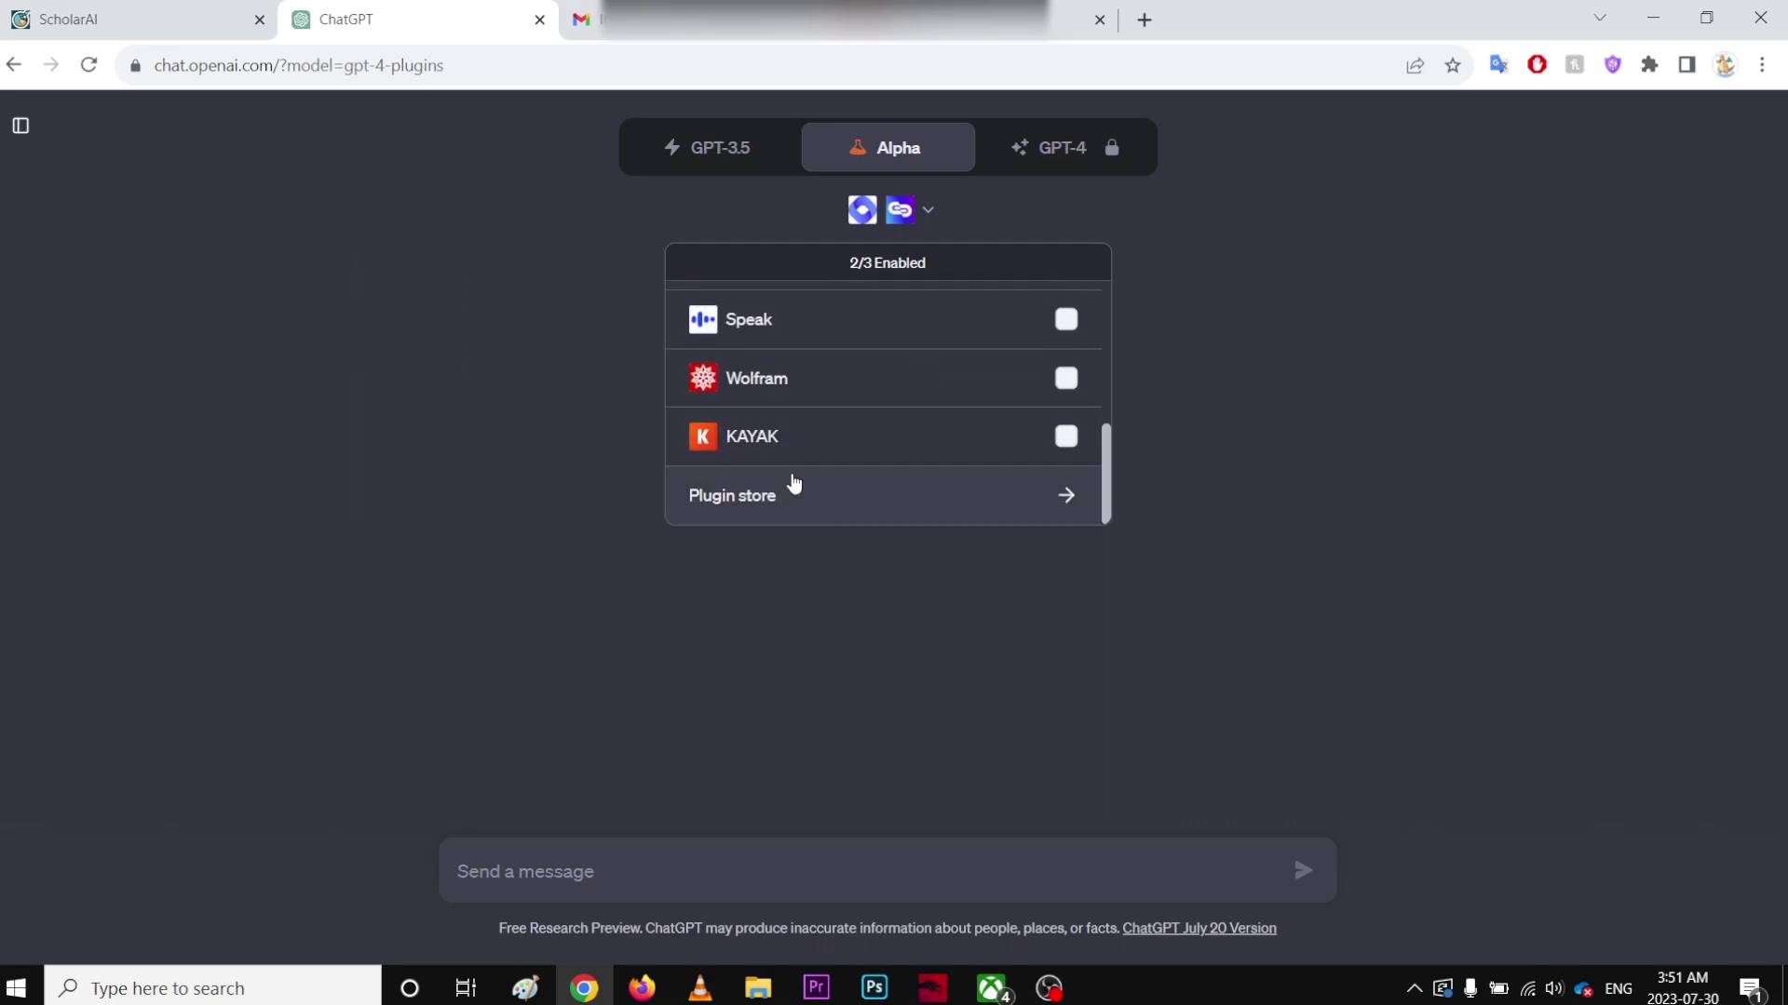
left_click(790, 489)
left_click(1061, 439)
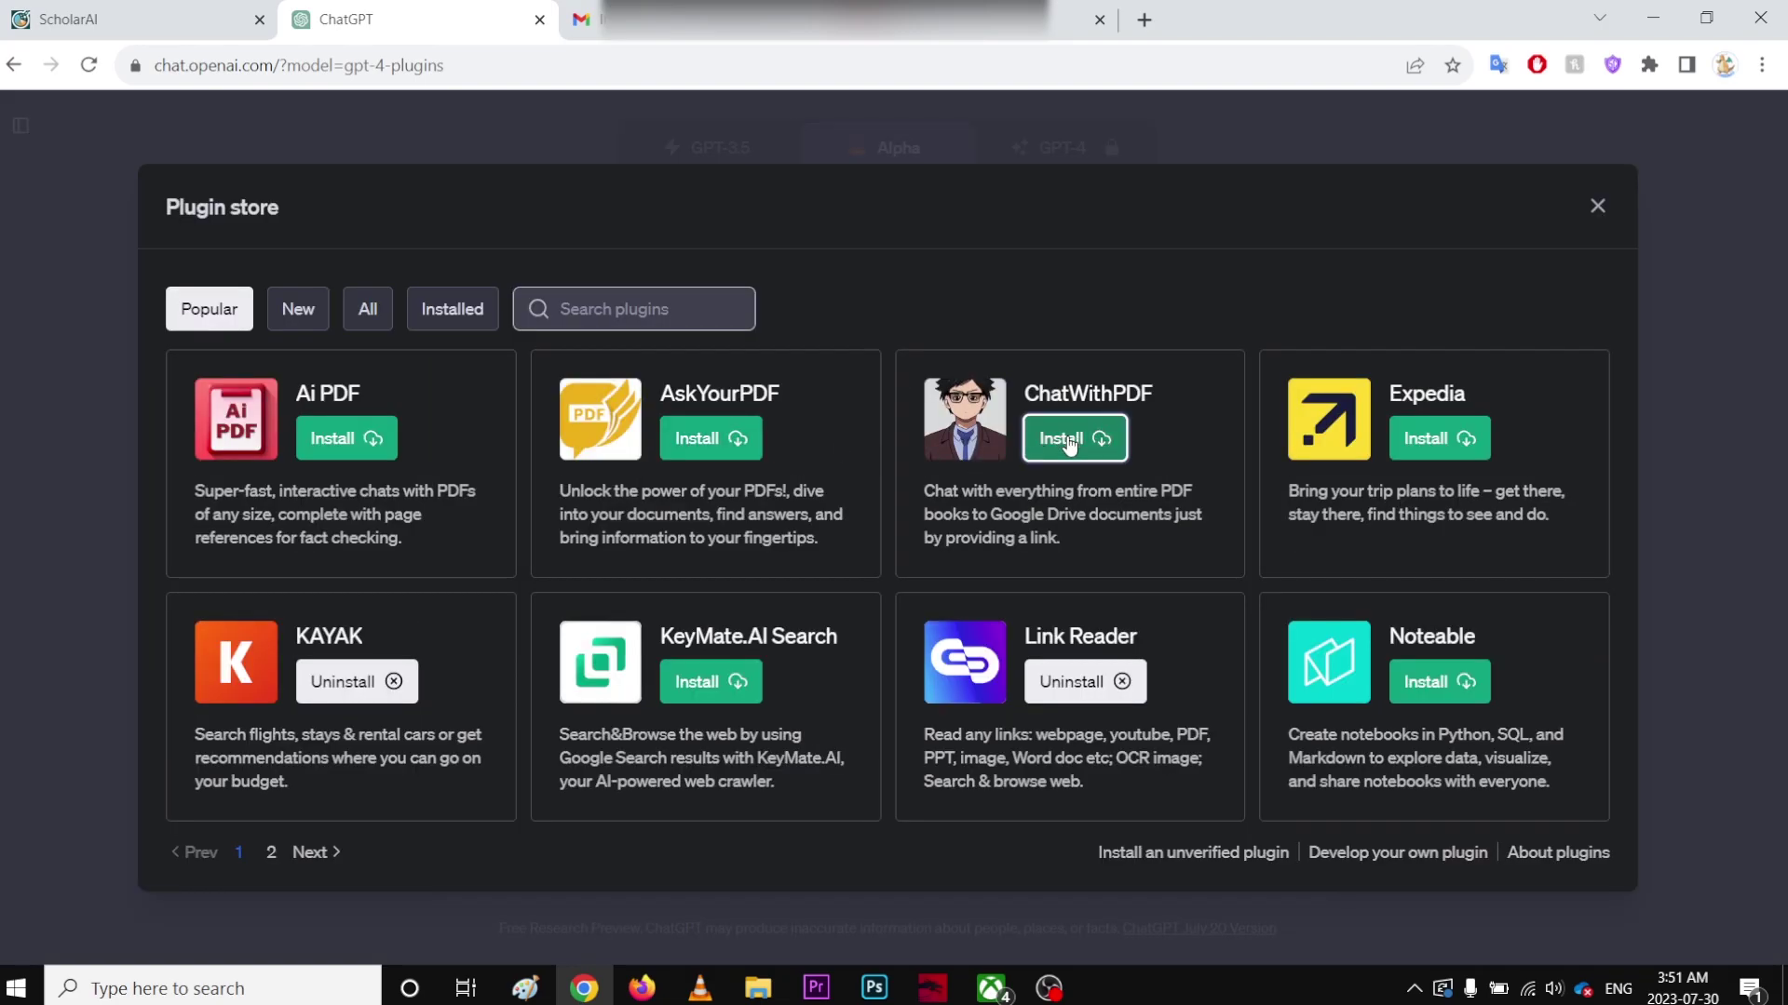